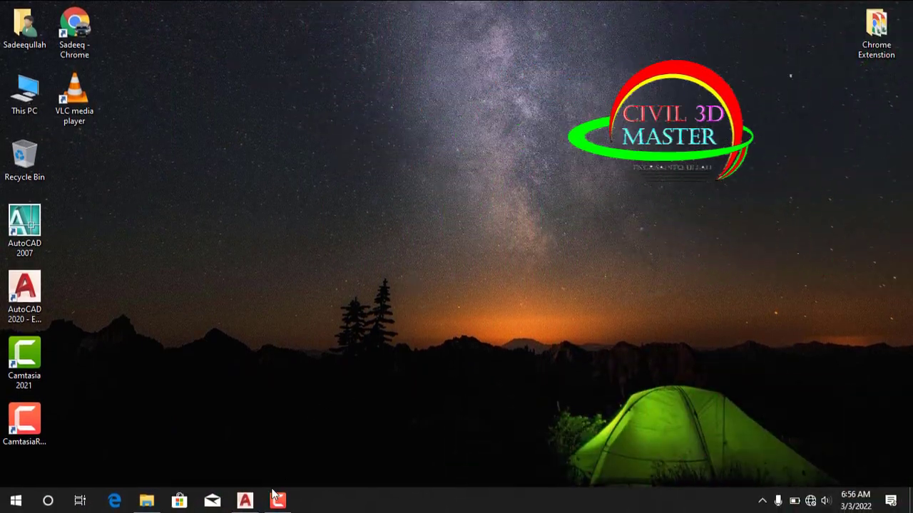
# Restore the AutoCAD 2020 window showing the Lesson 1 room drawing from the taskbar.
pyautogui.click(245, 502)
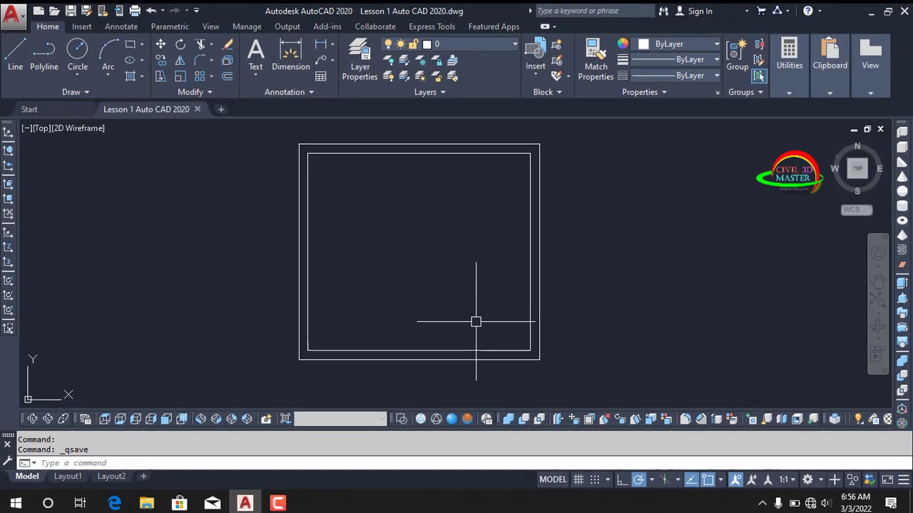
# Use OFFSET to place a vertical guide line just inside the inner right wall for the door opening.
pyautogui.moveTo(475, 322); pyautogui.dragTo(481, 312, button='middle')
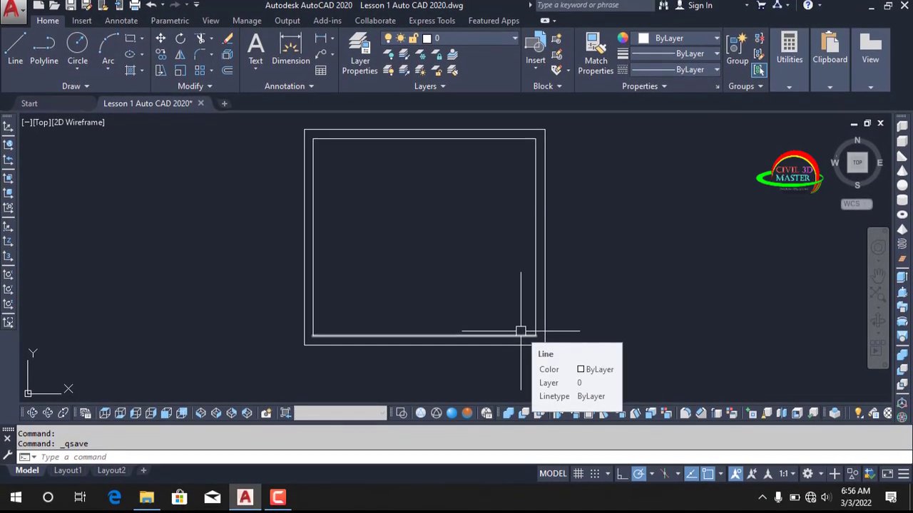
pyautogui.write('o')
pyautogui.press('Return')
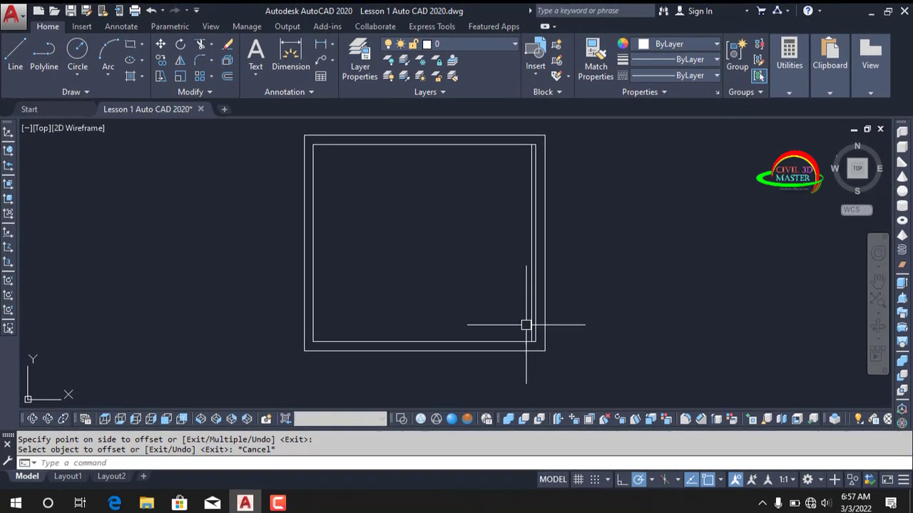
pyautogui.moveTo(514, 352)
pyautogui.mouseDown(button='middle')
pyautogui.moveTo(557, 332)
pyautogui.moveTo(601, 342)
pyautogui.mouseUp(button='middle')
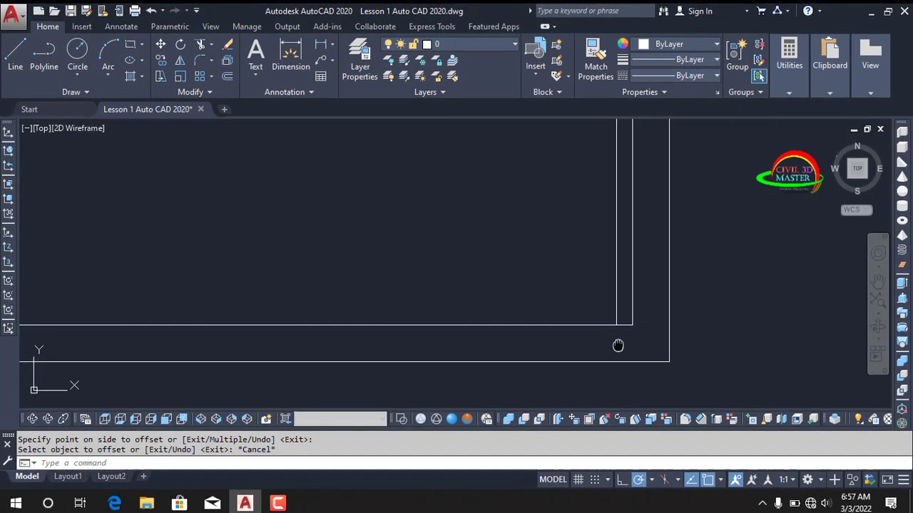
pyautogui.moveTo(591, 344); pyautogui.dragTo(631, 360, button='middle')
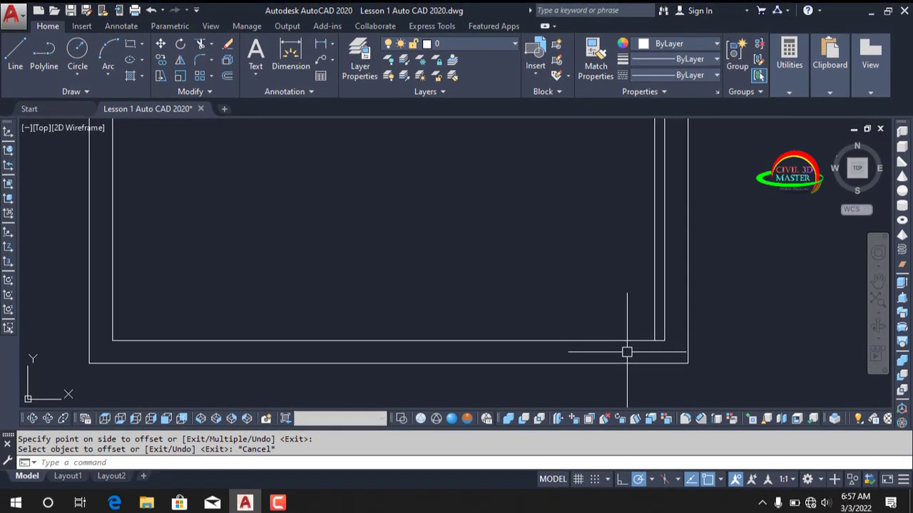
pyautogui.moveTo(626, 352)
pyautogui.mouseDown(button='middle')
pyautogui.moveTo(619, 366)
pyautogui.moveTo(646, 331)
pyautogui.mouseUp(button='middle')
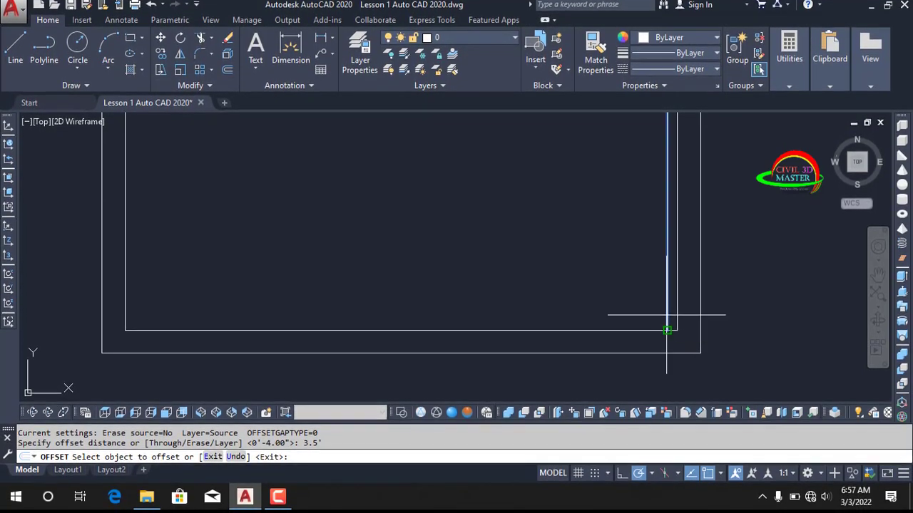
pyautogui.click(666, 315)
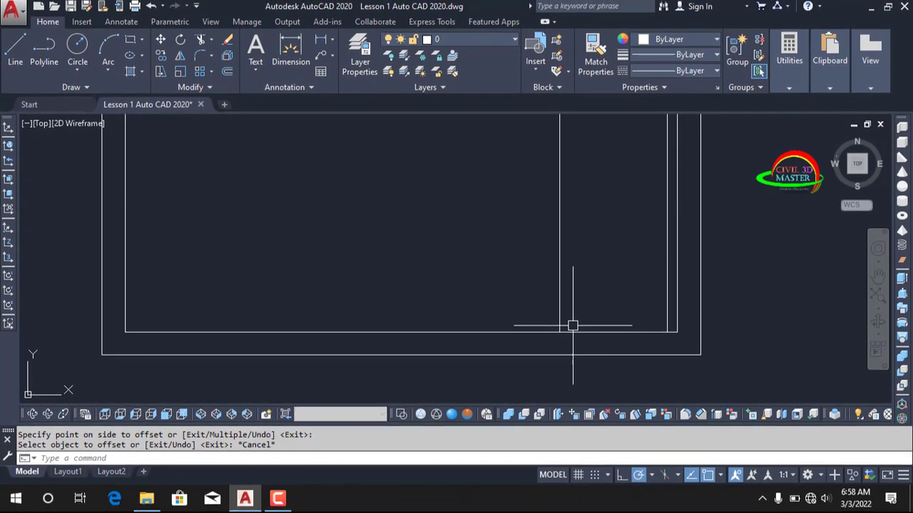
pyautogui.write('q')
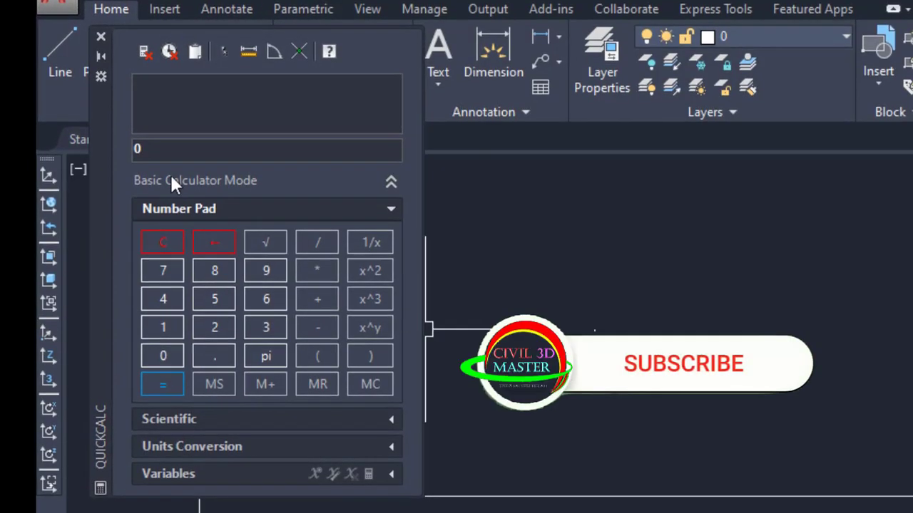
pyautogui.doubleClick(138, 147)
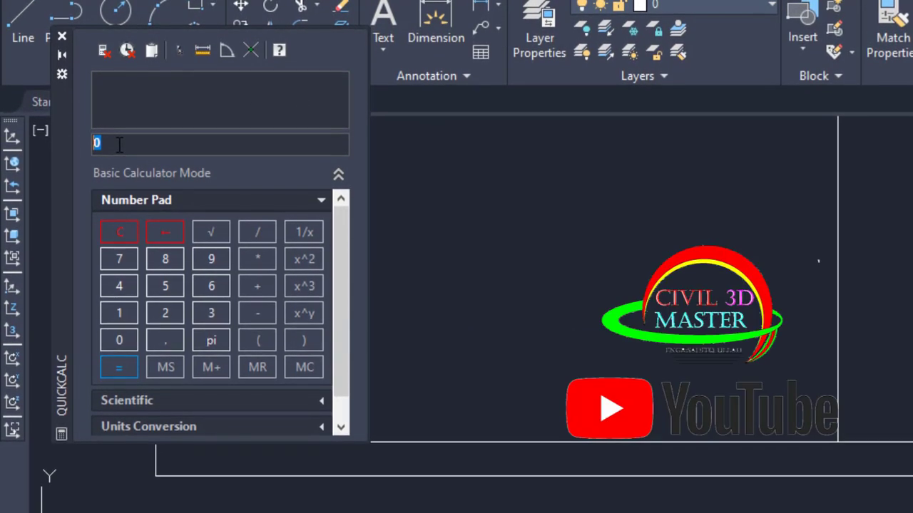
pyautogui.write('3')
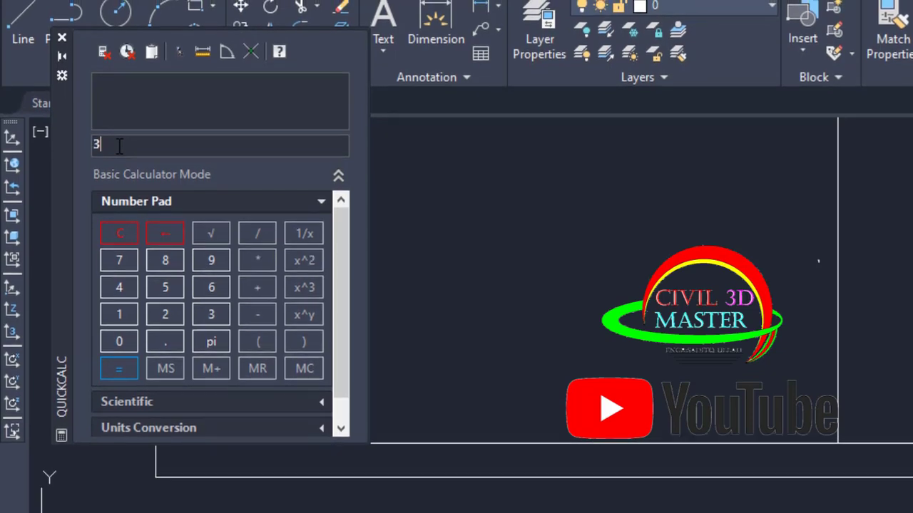
pyautogui.write('.5')
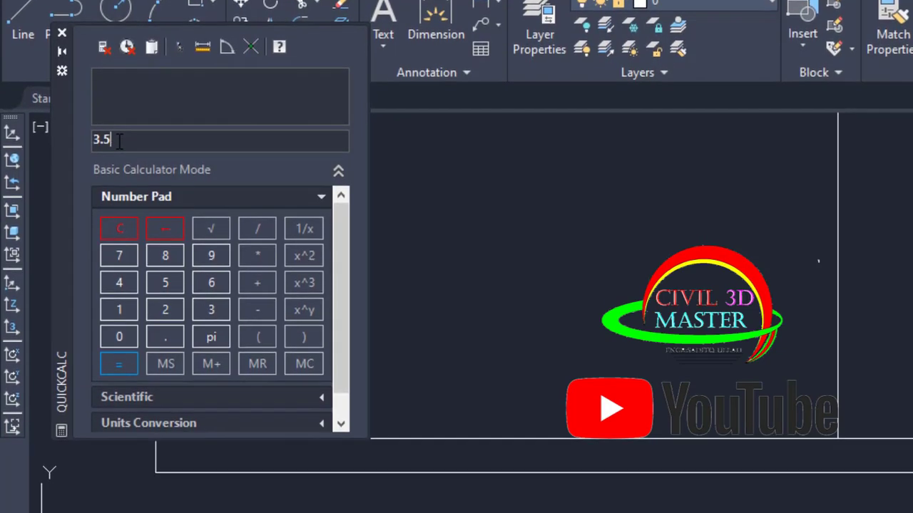
pyautogui.write("'")
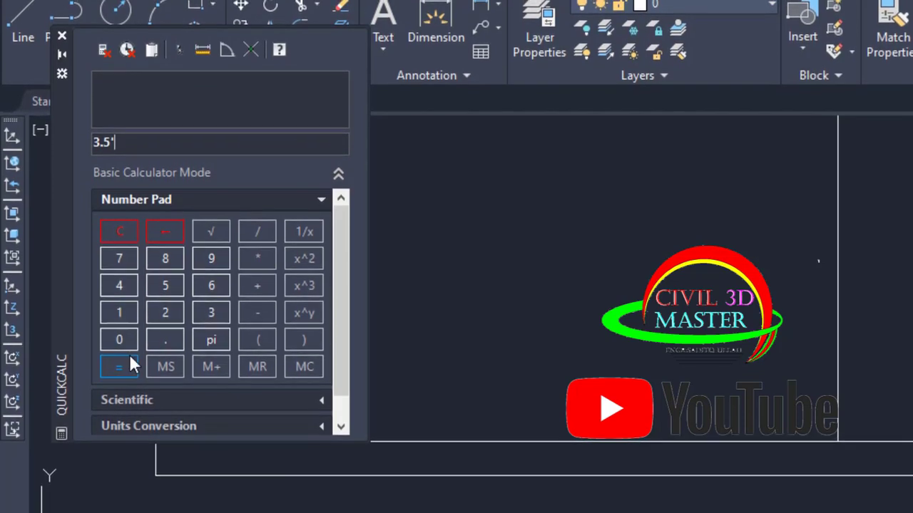
pyautogui.click(124, 364)
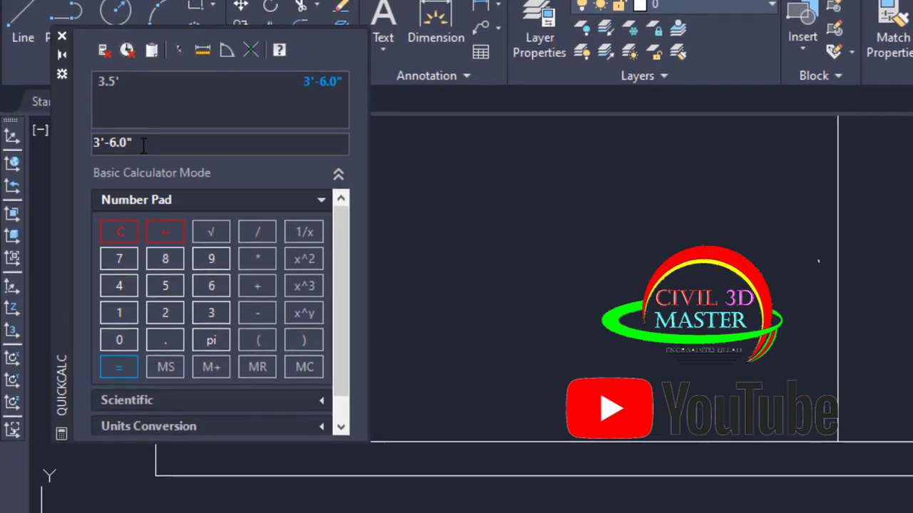
pyautogui.press('BackSpace')
pyautogui.press('BackSpace')
pyautogui.press('BackSpace')
pyautogui.press('BackSpace')
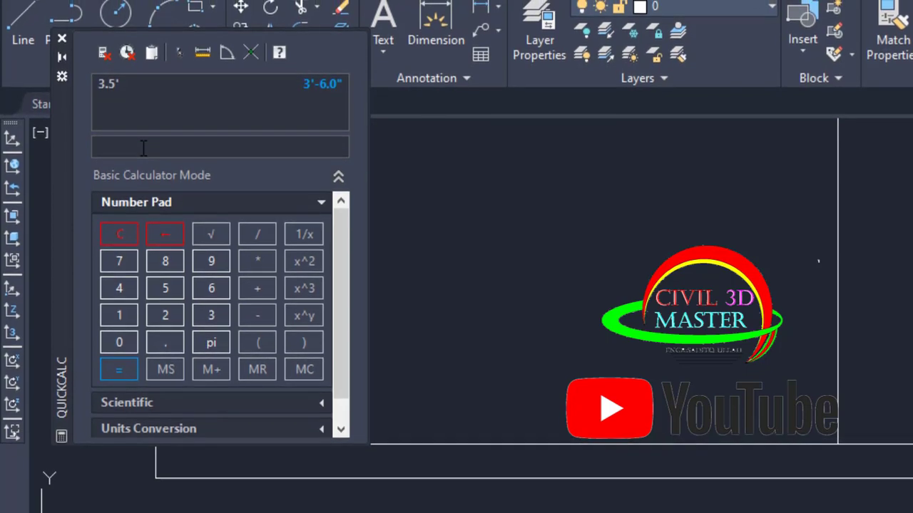
pyautogui.write('3.')
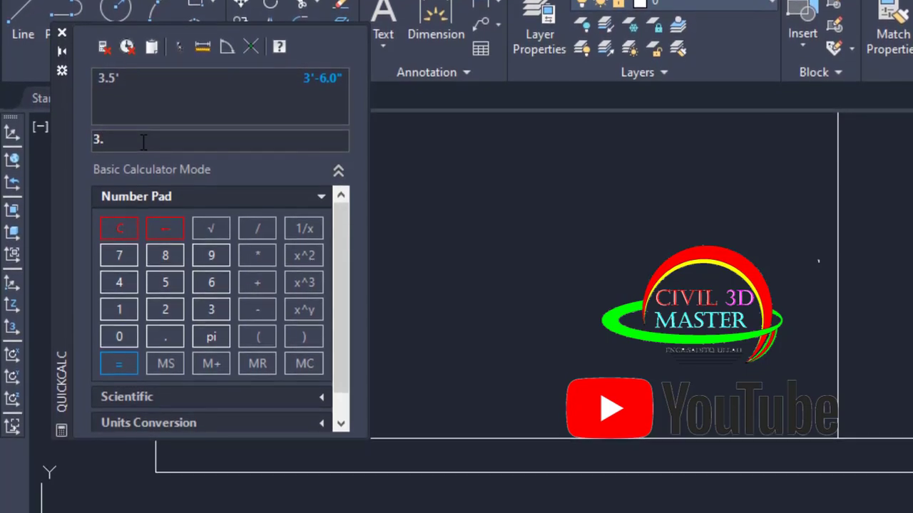
pyautogui.write('5')
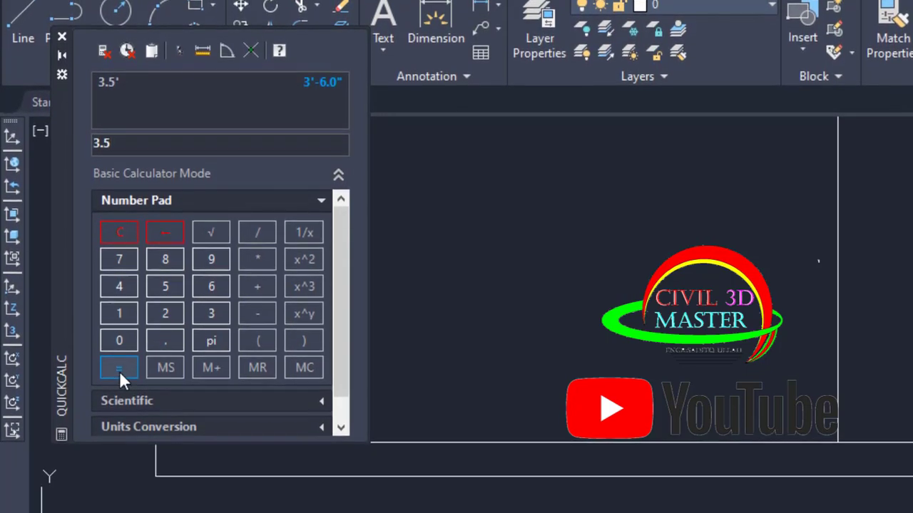
pyautogui.click(119, 369)
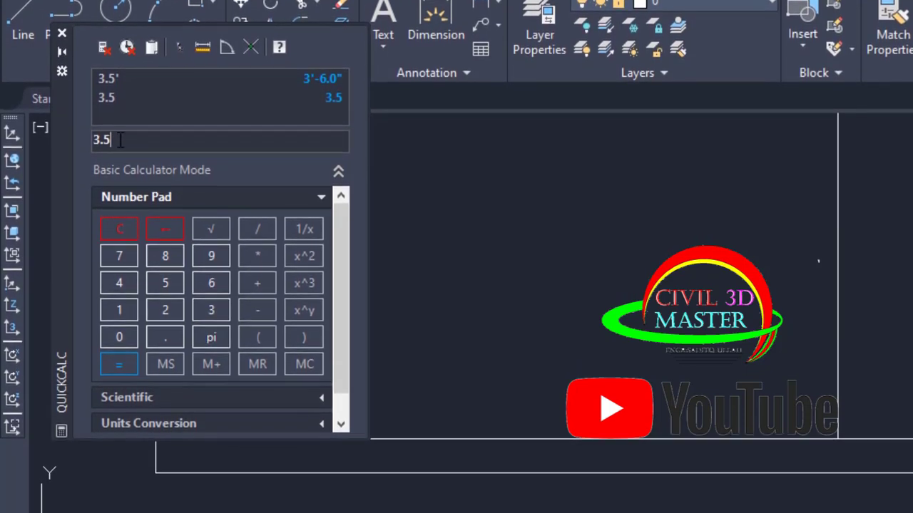
pyautogui.write("'")
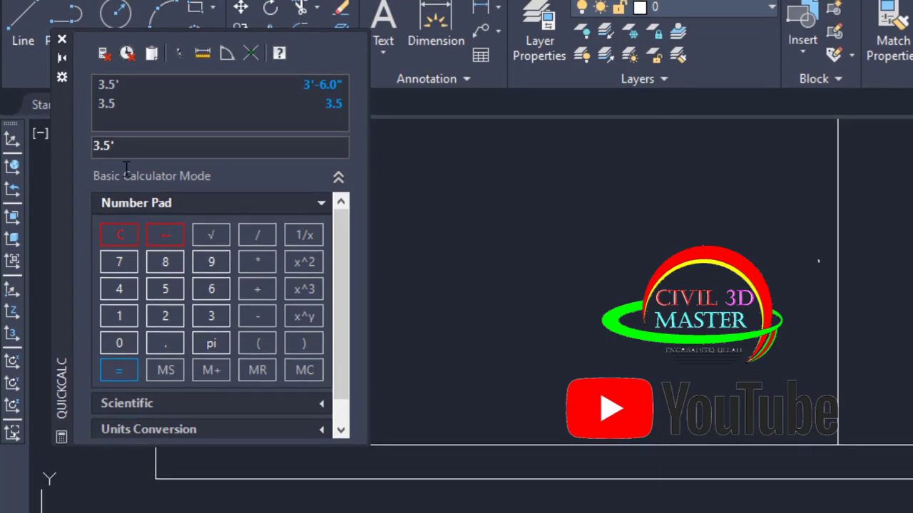
pyautogui.click(123, 365)
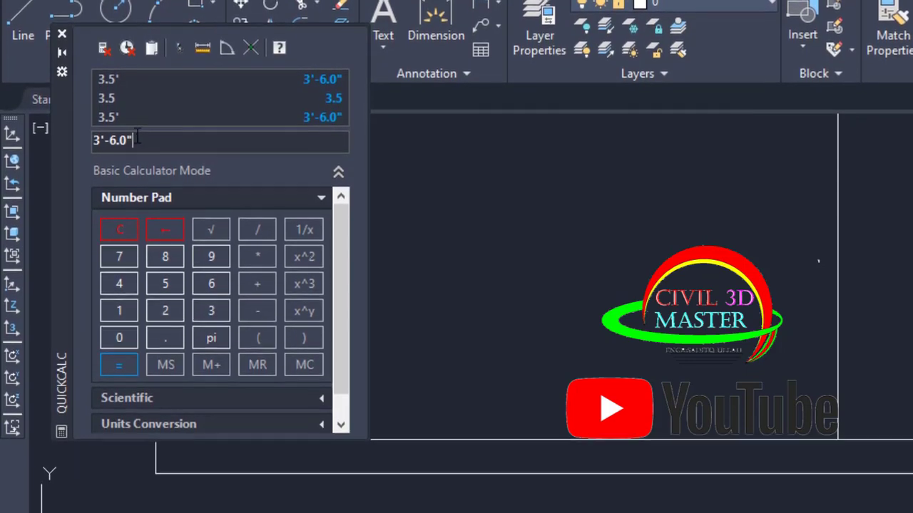
pyautogui.click(62, 34)
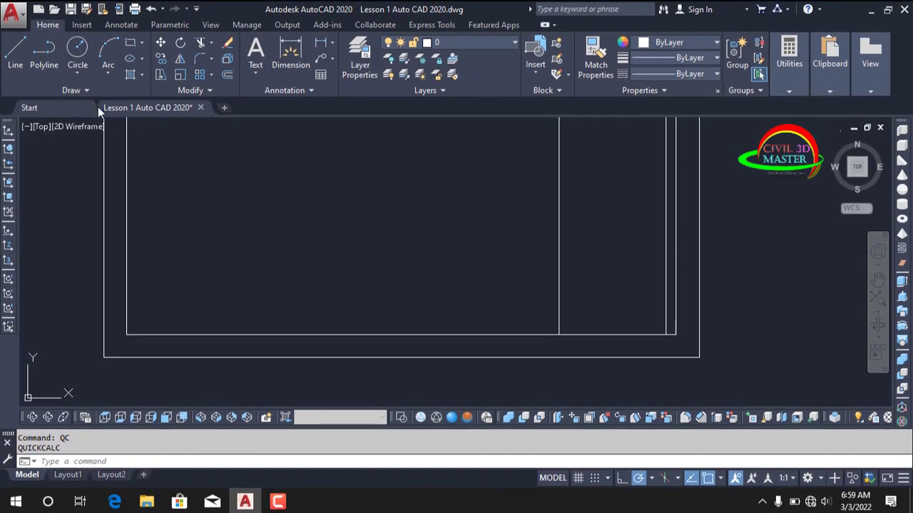
# Extend the two vertical guide lines down to the outer bottom wall line.
pyautogui.scroll(-3, 578, 334)
pyautogui.moveTo(605, 338); pyautogui.dragTo(550, 343, button='middle')
pyautogui.scroll(2, 563, 346)
pyautogui.press('Escape')
pyautogui.press('Escape')
pyautogui.write('e')
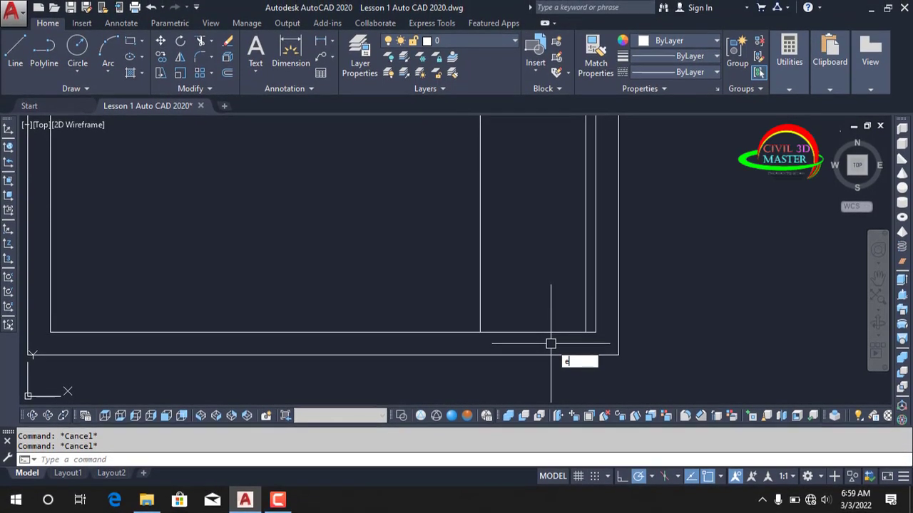
pyautogui.write('x')
pyautogui.press('Return')
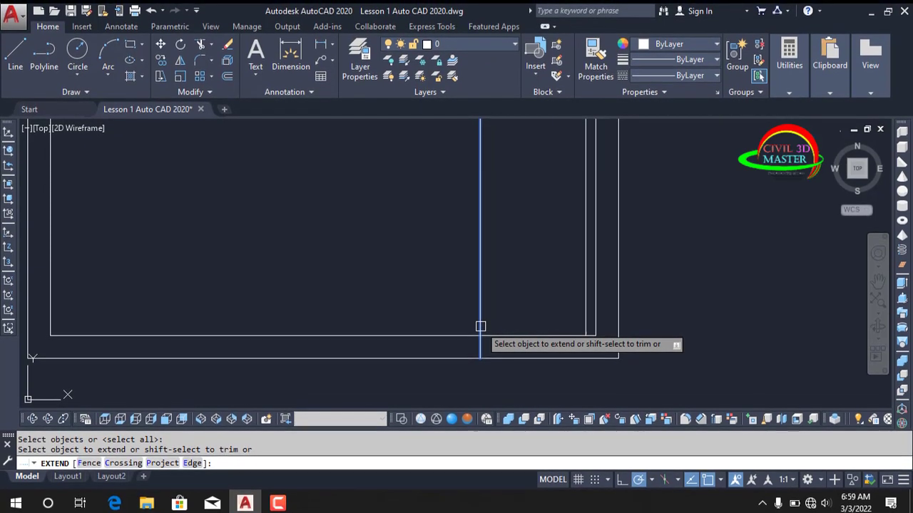
pyautogui.click(481, 323)
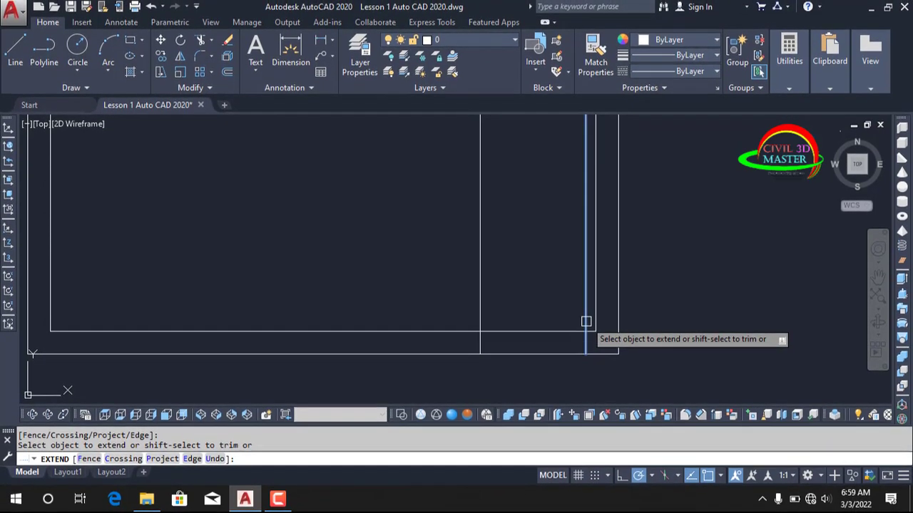
pyautogui.click(586, 323)
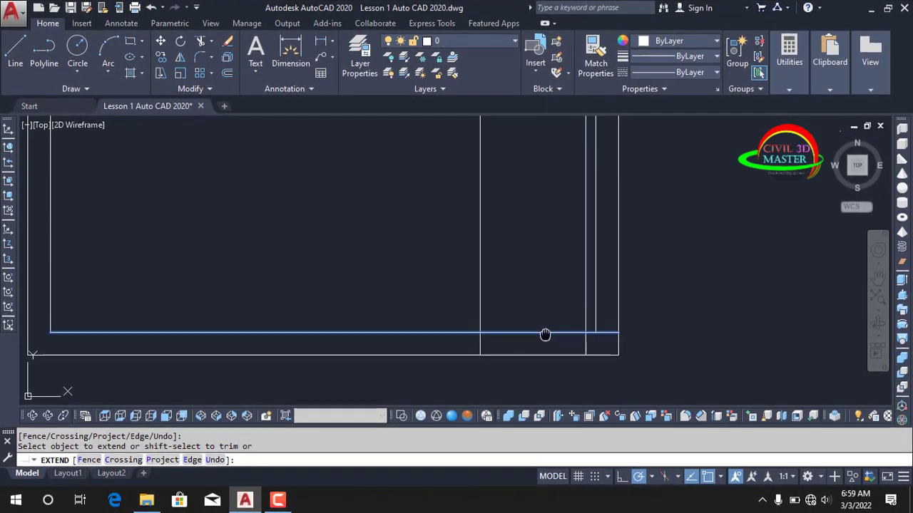
pyautogui.moveTo(546, 332); pyautogui.dragTo(568, 345, button='middle')
pyautogui.press('Escape')
pyautogui.write('tr')
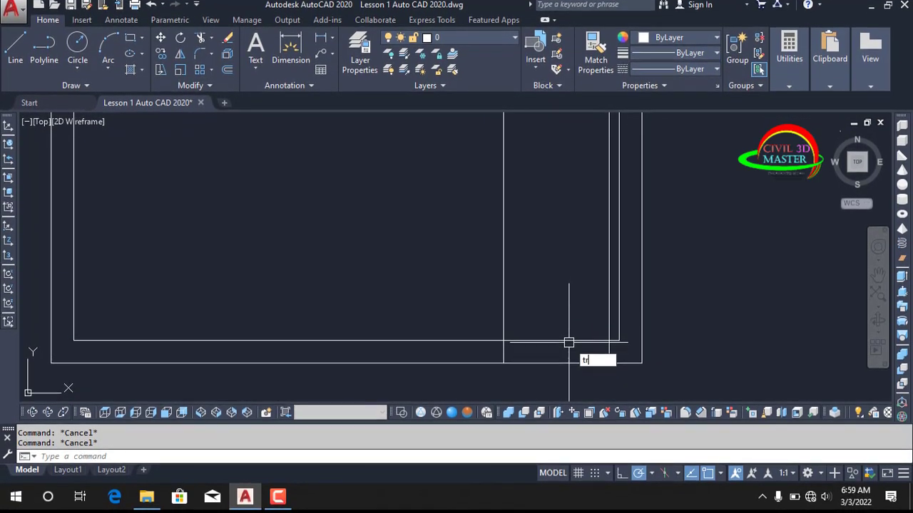
# Trim the bottom wall between the guide lines, then undo that trim.
pyautogui.press('Return')
pyautogui.click(576, 387)
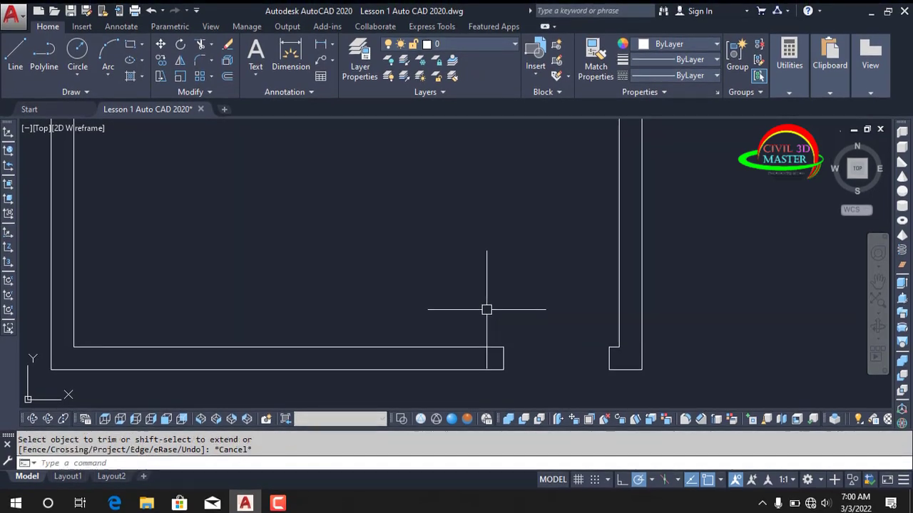
pyautogui.moveTo(516, 312); pyautogui.dragTo(537, 328, button='middle')
pyautogui.press('Escape')
pyautogui.press('Escape')
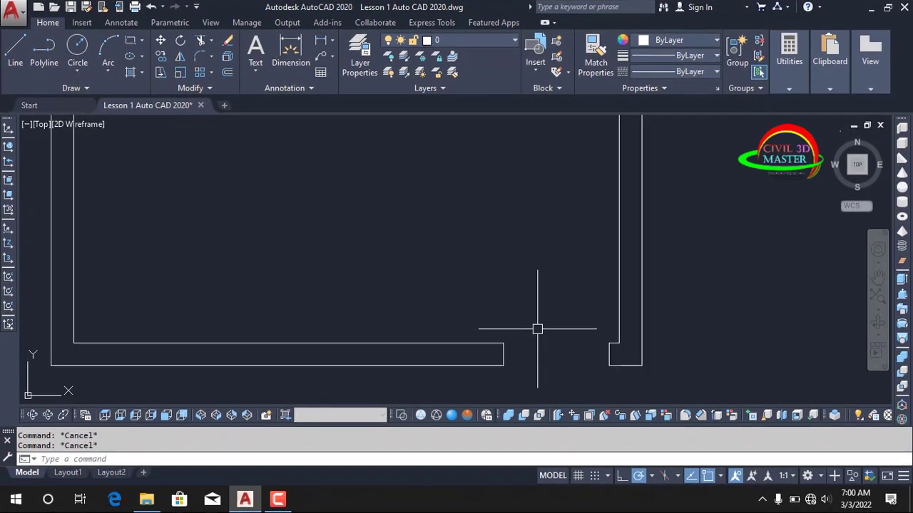
pyautogui.hotkey('ctrl', 'z')
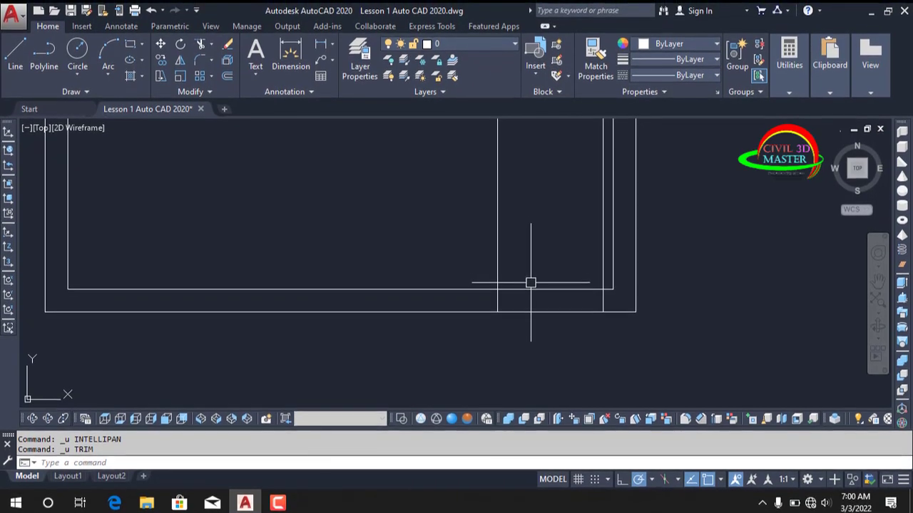
pyautogui.press('Escape')
# Fence-trim the bottom wall lines, then undo the trim and the view shift.
pyautogui.write('tr')
pyautogui.press('Return')
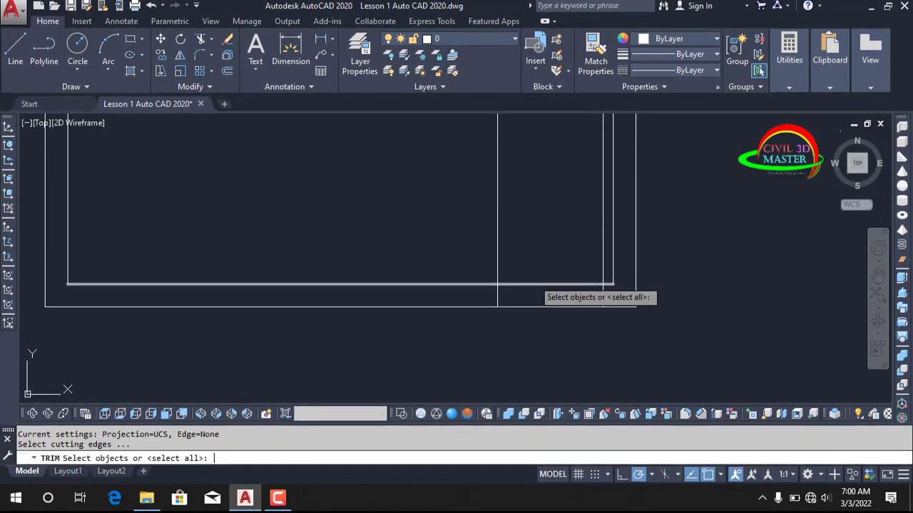
pyautogui.press('Return')
pyautogui.write('f')
pyautogui.press('Return')
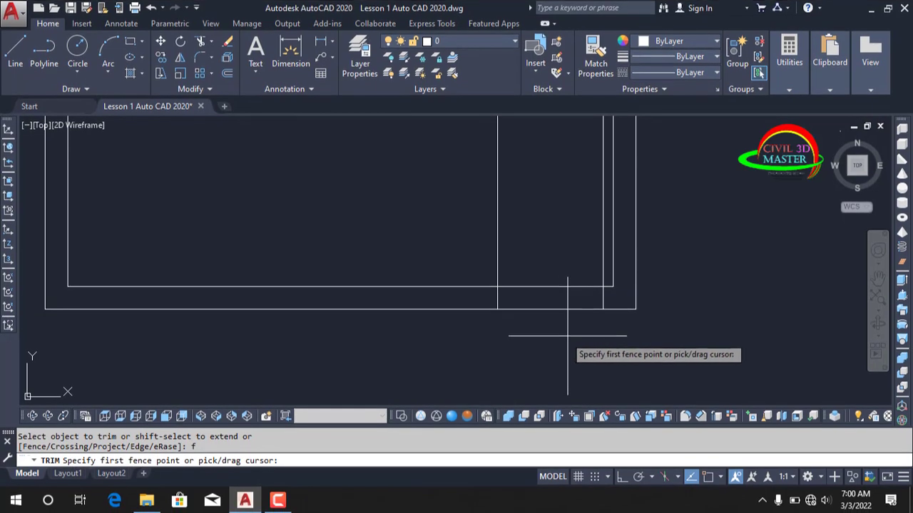
pyautogui.click(567, 337)
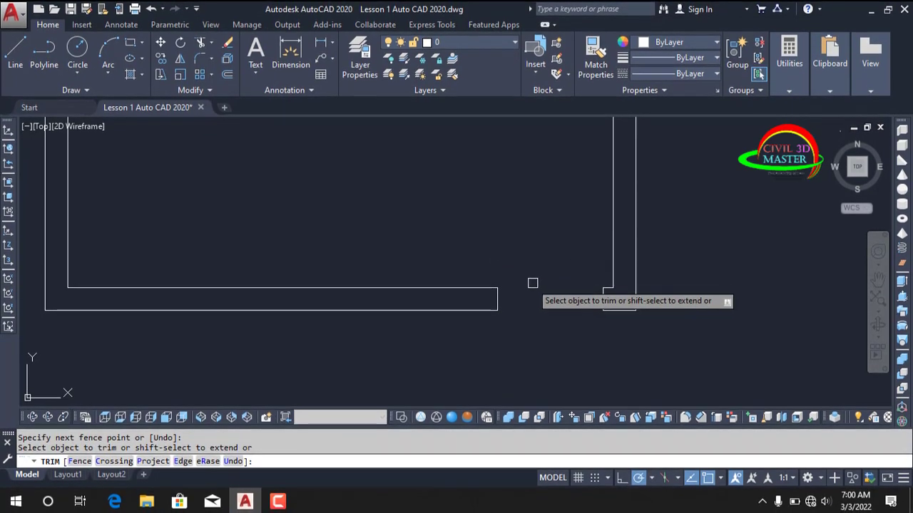
pyautogui.press('Escape')
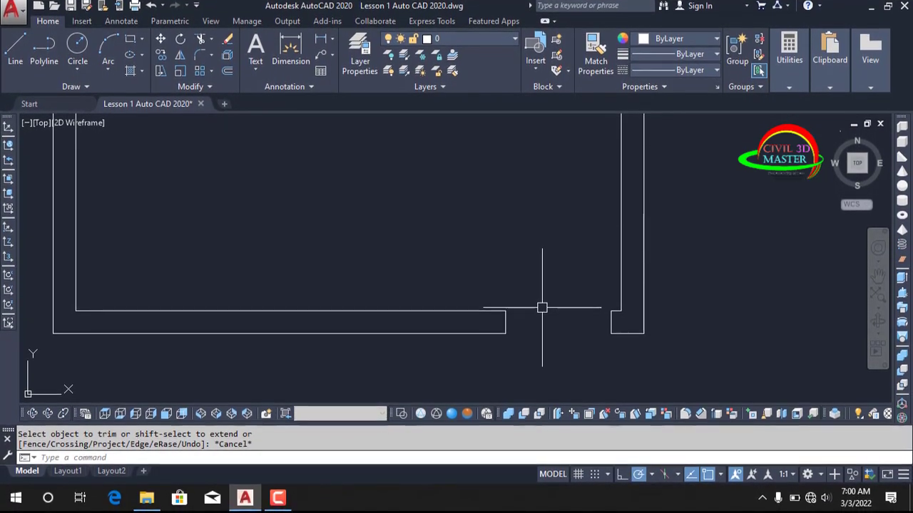
pyautogui.hotkey('ctrl', 'z')
pyautogui.hotkey('ctrl', 'z')
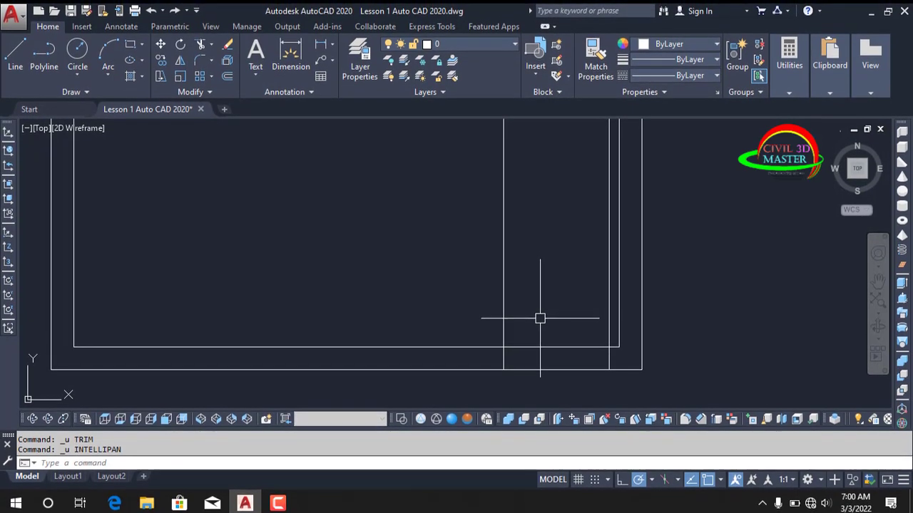
pyautogui.hotkey('ctrl', 'z')
pyautogui.write('EX')
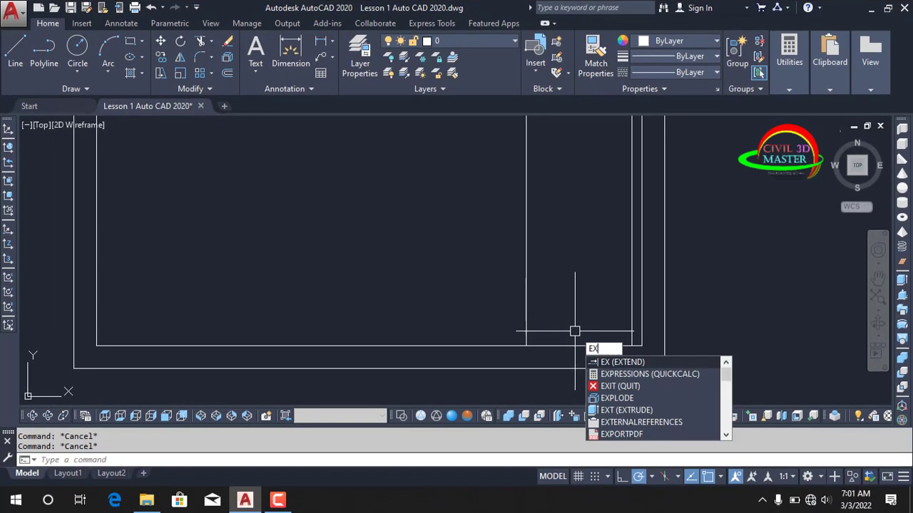
# Extend the vertical opening line down to the outer bottom wall line.
pyautogui.press('Return')
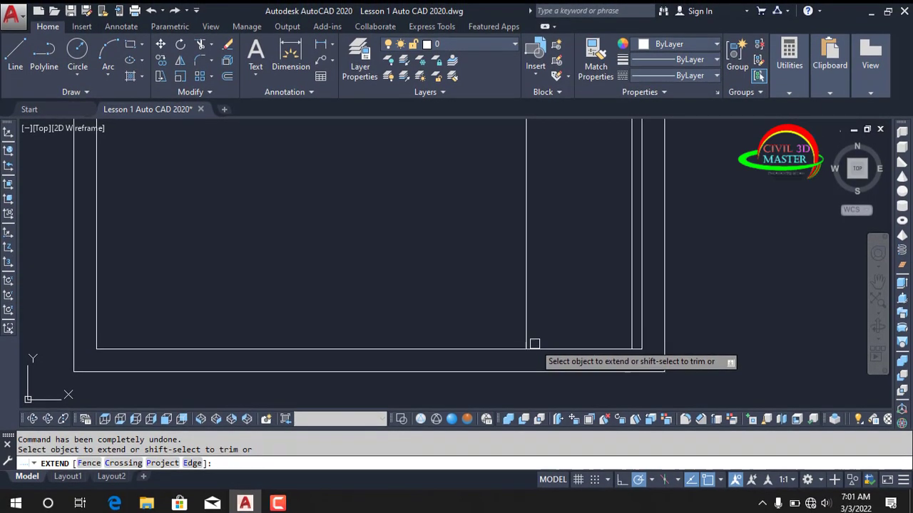
pyautogui.moveTo(534, 343); pyautogui.dragTo(535, 297, button='middle')
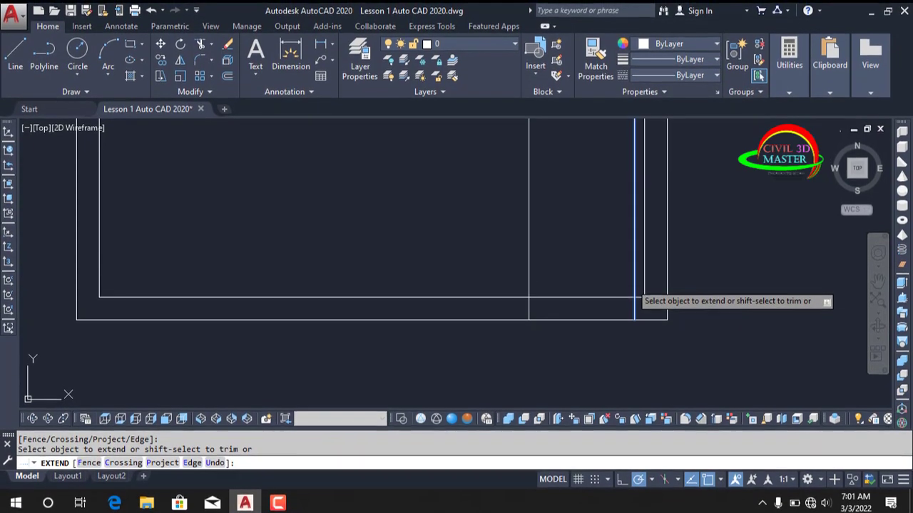
pyautogui.click(629, 280)
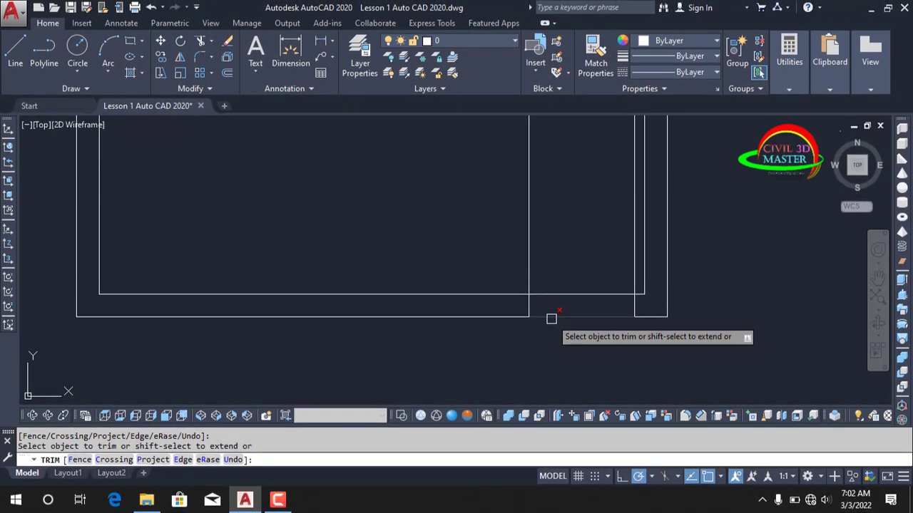
# Trim the bottom wall lines away between the two opening edges.
pyautogui.click(569, 315)
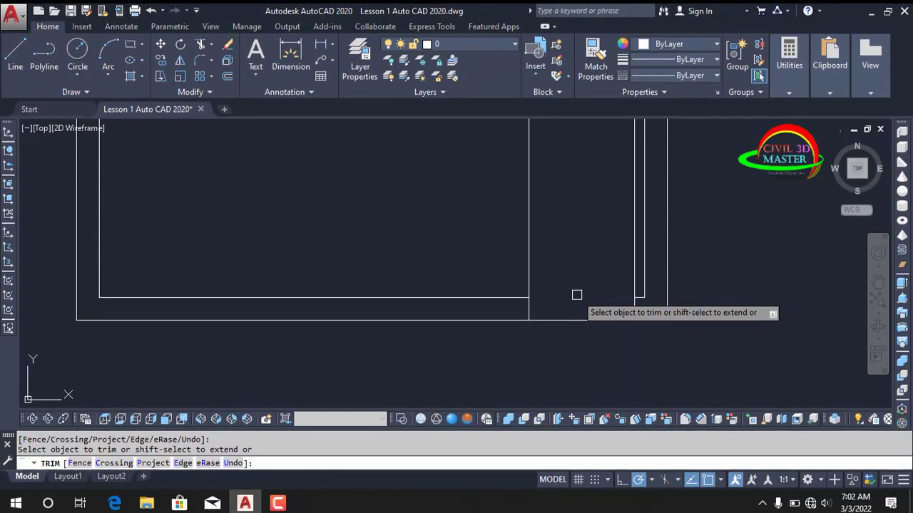
pyautogui.click(564, 319)
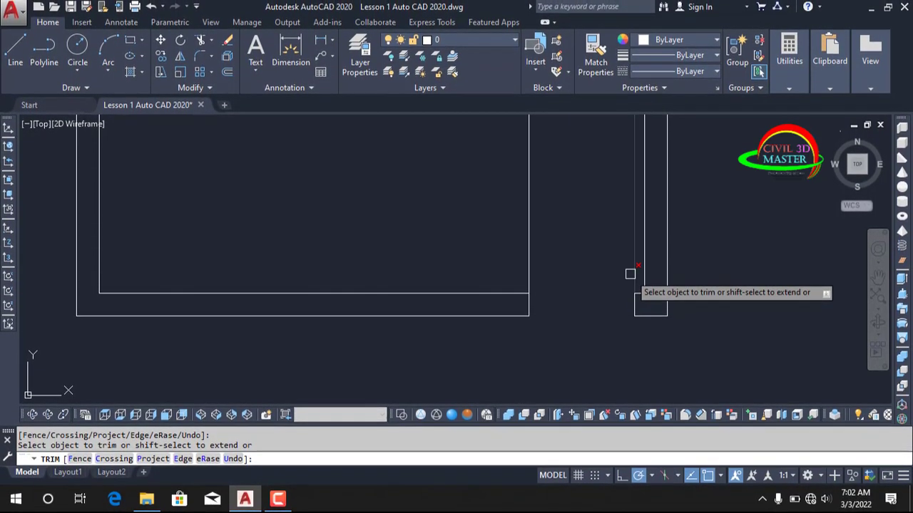
pyautogui.moveTo(606, 268); pyautogui.dragTo(476, 268)
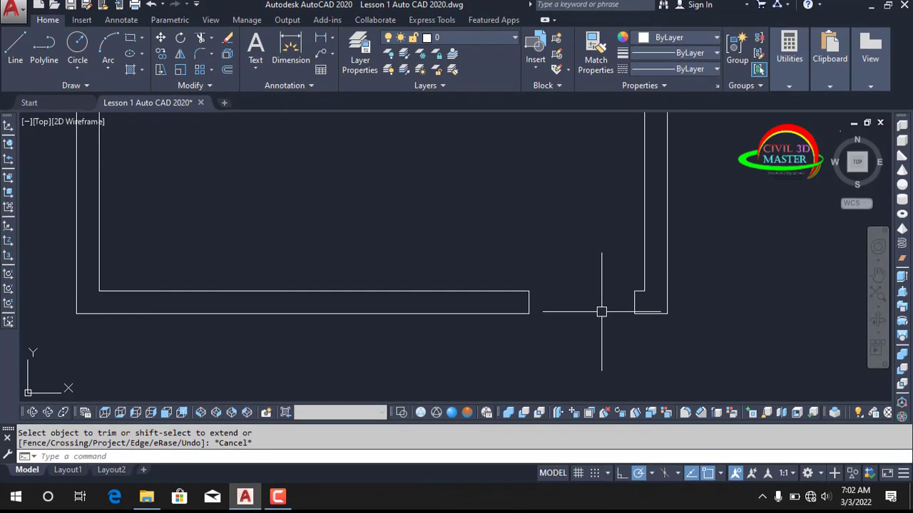
pyautogui.moveTo(589, 320); pyautogui.dragTo(592, 363, button='middle')
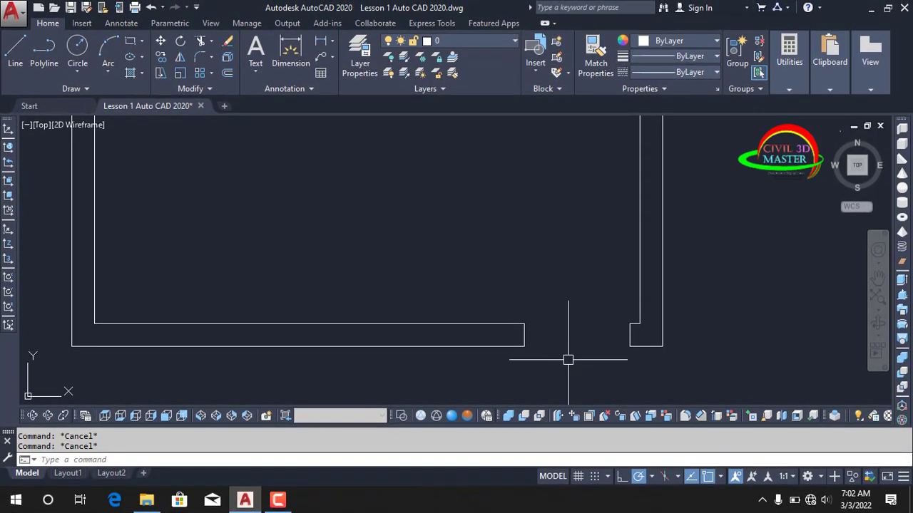
pyautogui.write('L')
pyautogui.press('Return')
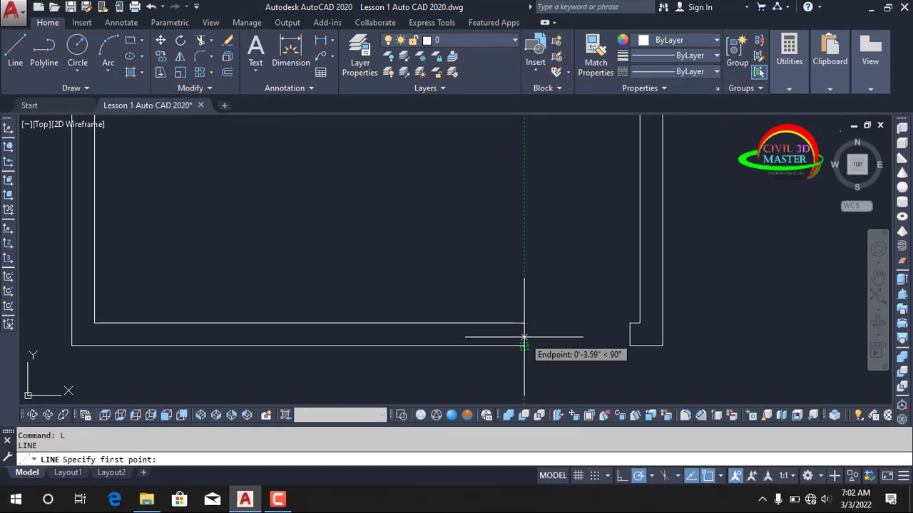
pyautogui.press('Escape')
pyautogui.press('Escape')
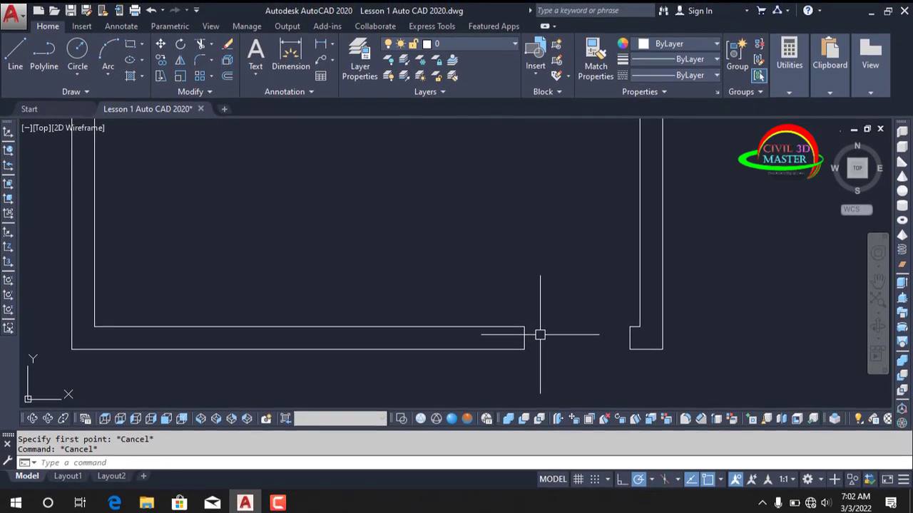
# Enable every object snap mode with Select All in Drafting Settings and confirm.
pyautogui.write('dl')
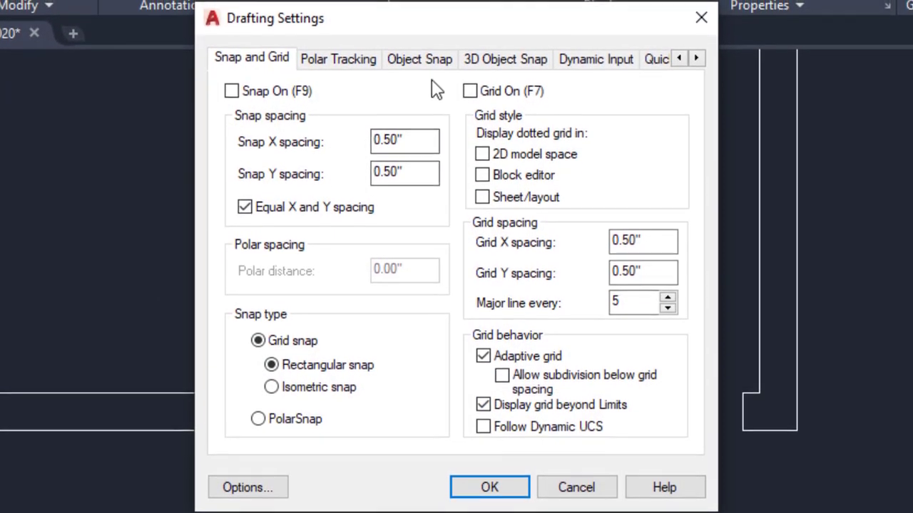
pyautogui.click(437, 64)
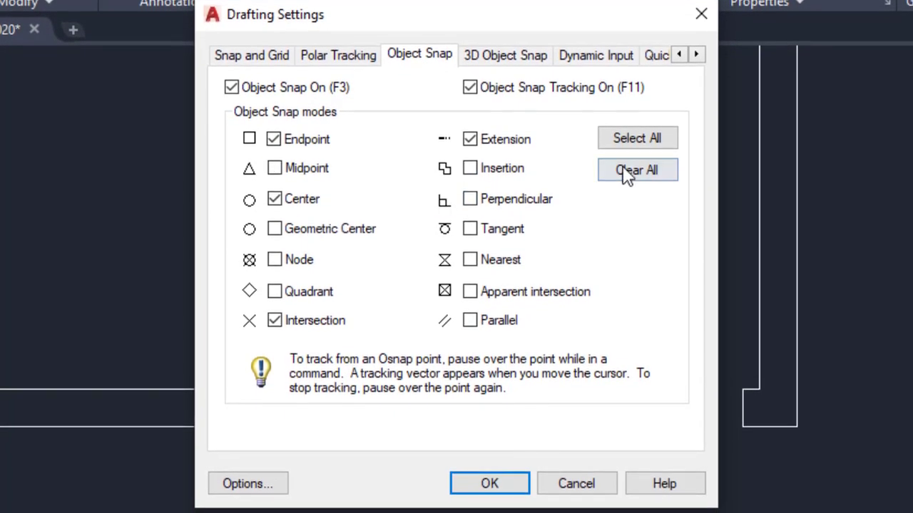
pyautogui.click(639, 142)
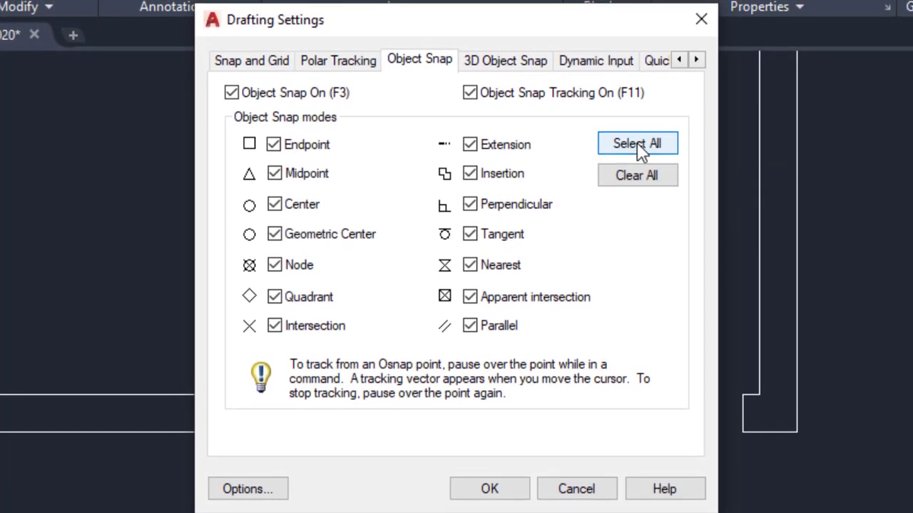
pyautogui.click(490, 485)
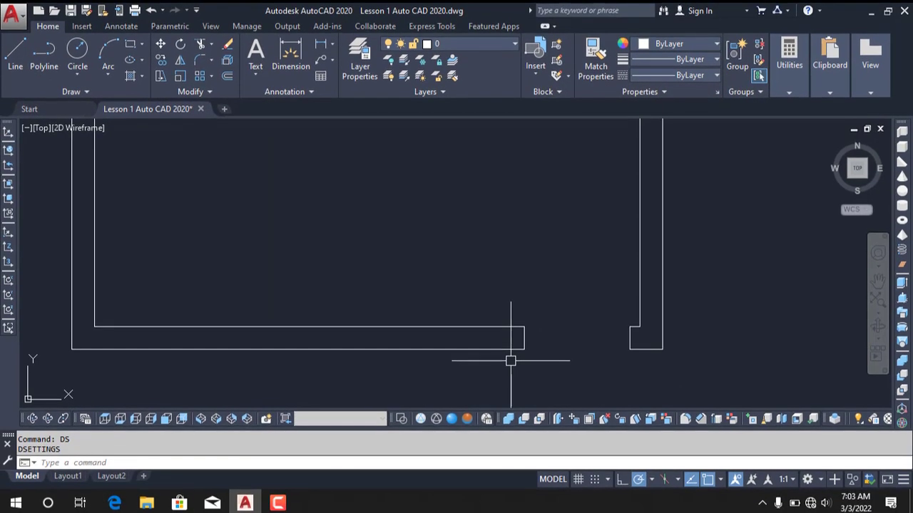
pyautogui.press('Escape')
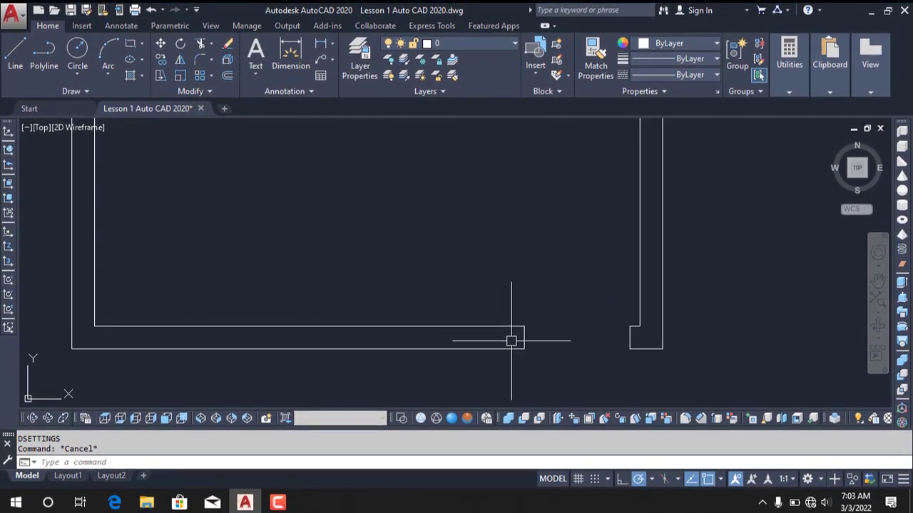
# Reopen the Object Snap settings with SE and confirm all snap modes are checked.
pyautogui.write('se')
pyautogui.press('Return')
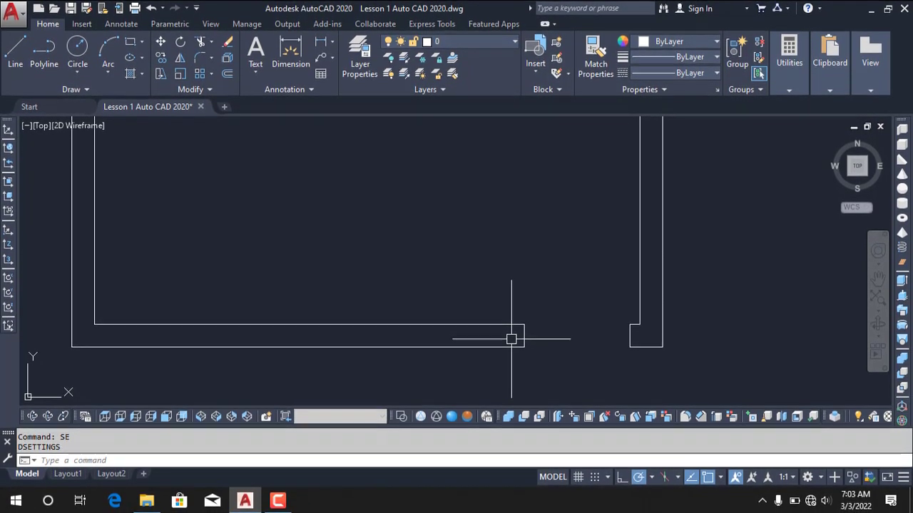
pyautogui.write('os')
pyautogui.press('Return')
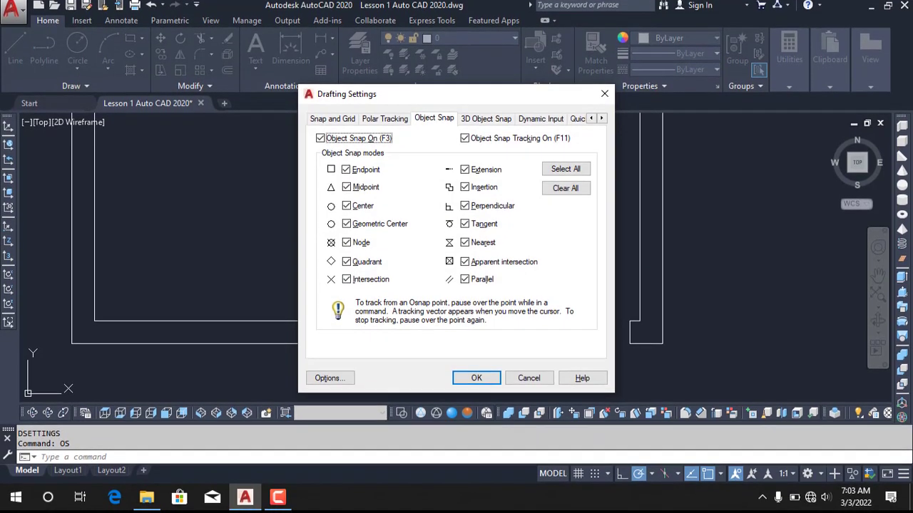
pyautogui.click(476, 381)
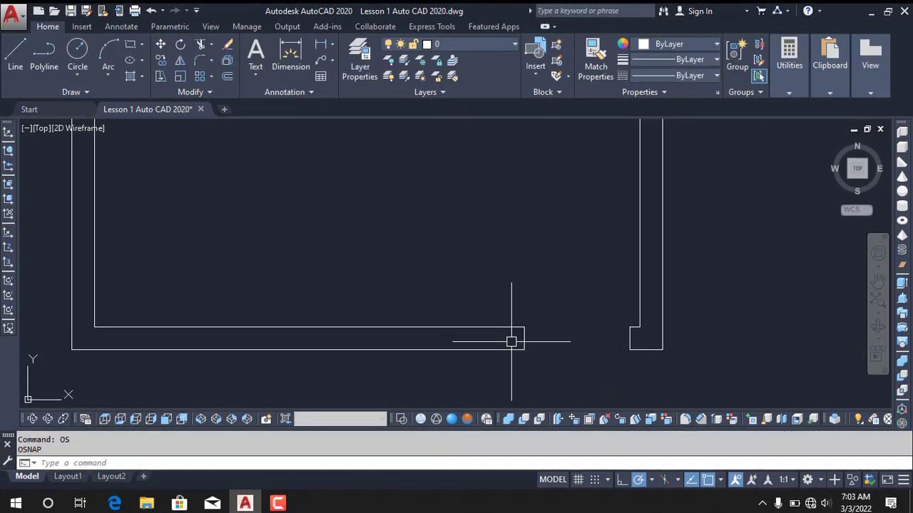
pyautogui.write('se')
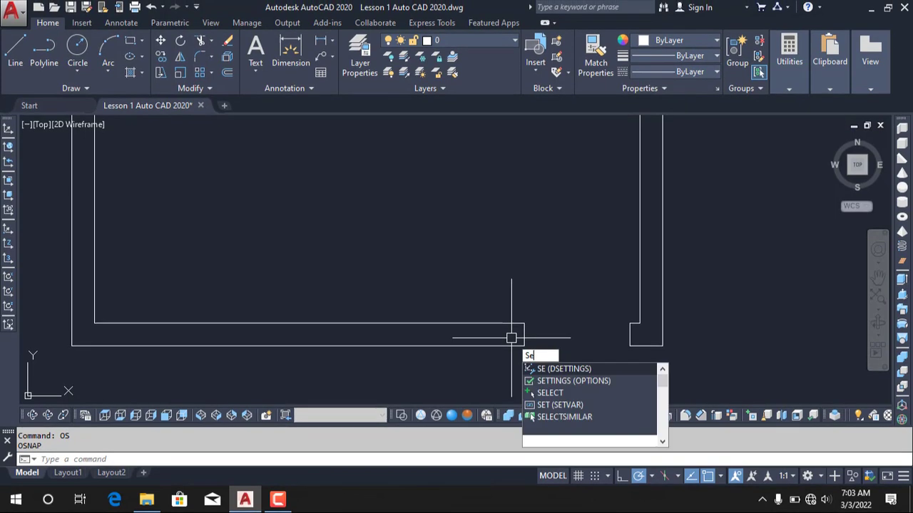
pyautogui.press('Return')
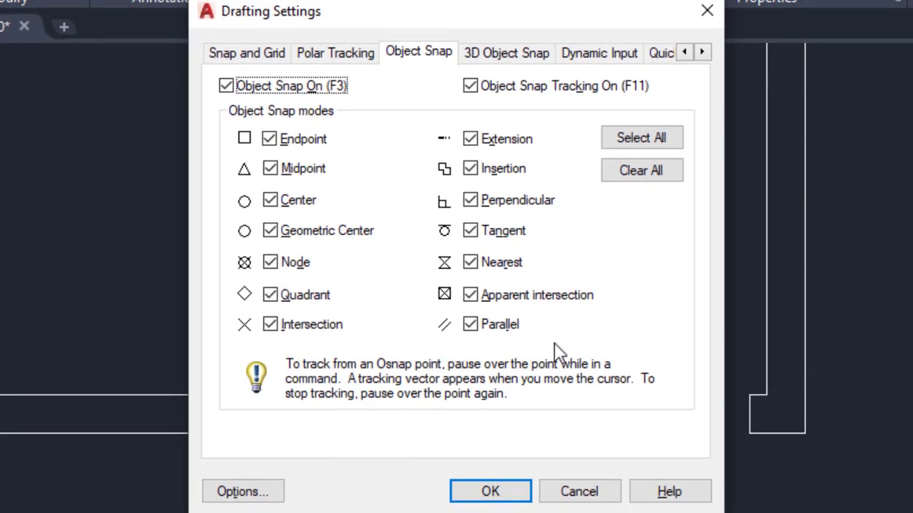
pyautogui.click(640, 137)
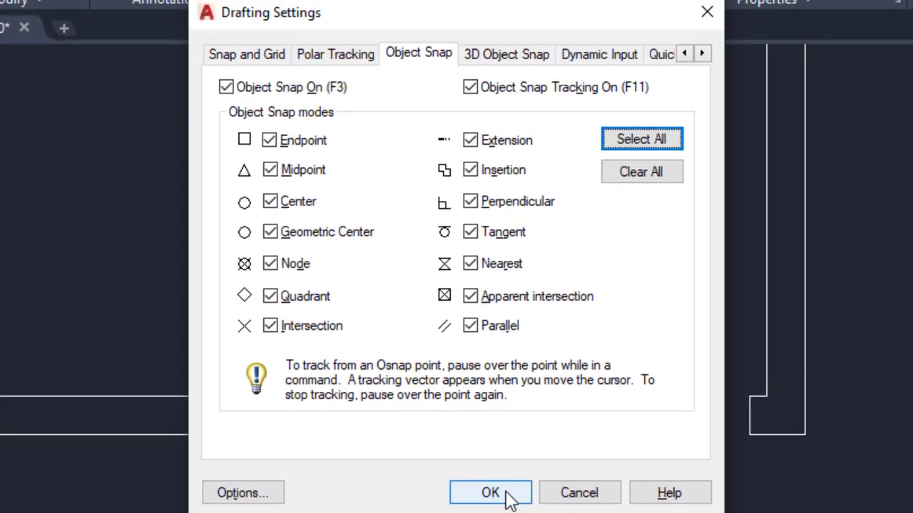
pyautogui.click(508, 491)
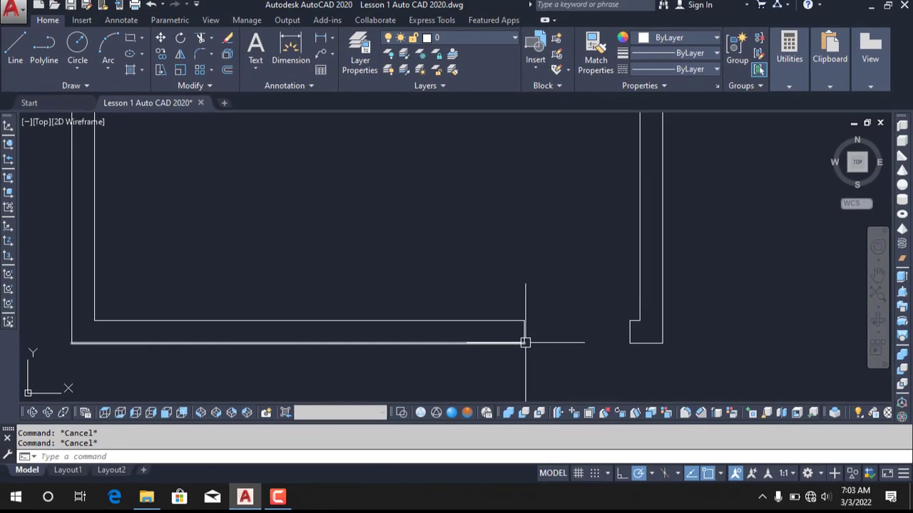
# Draw a 2-unit line starting at the wall end's midpoint.
pyautogui.write('l')
pyautogui.press('Return')
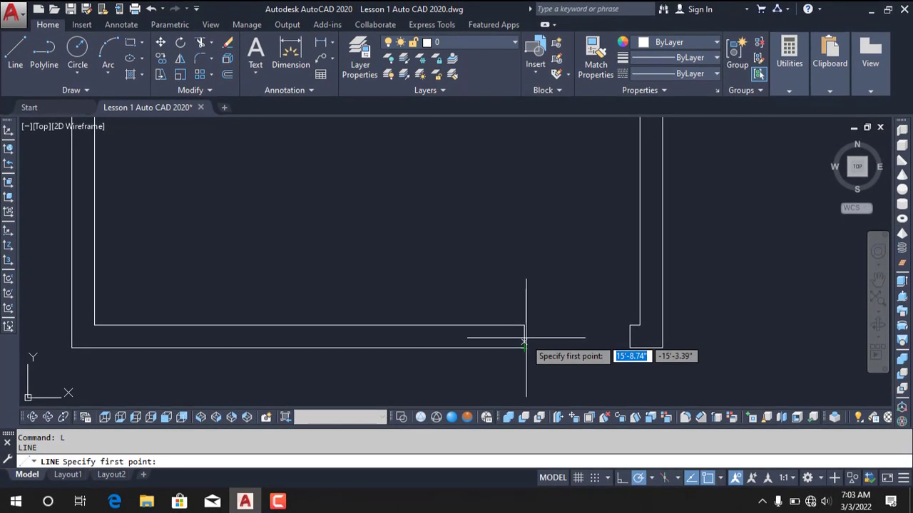
pyautogui.click(525, 333)
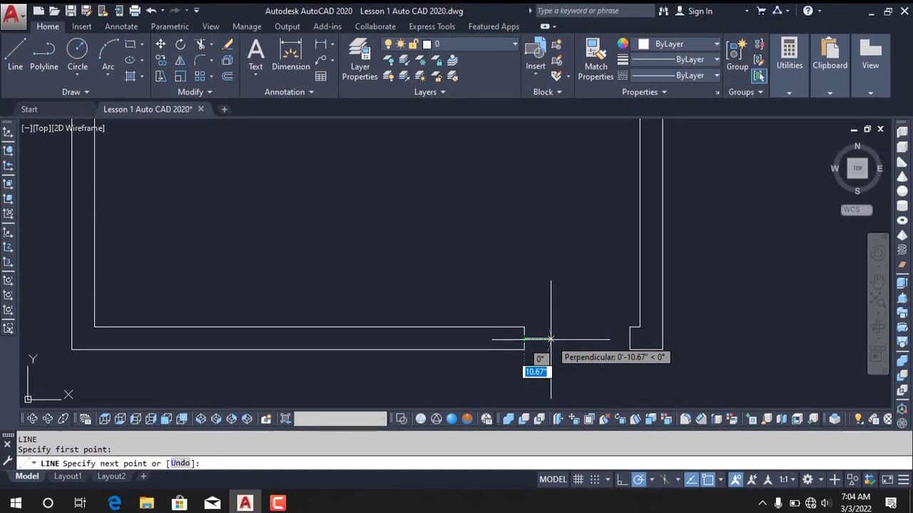
pyautogui.write('2')
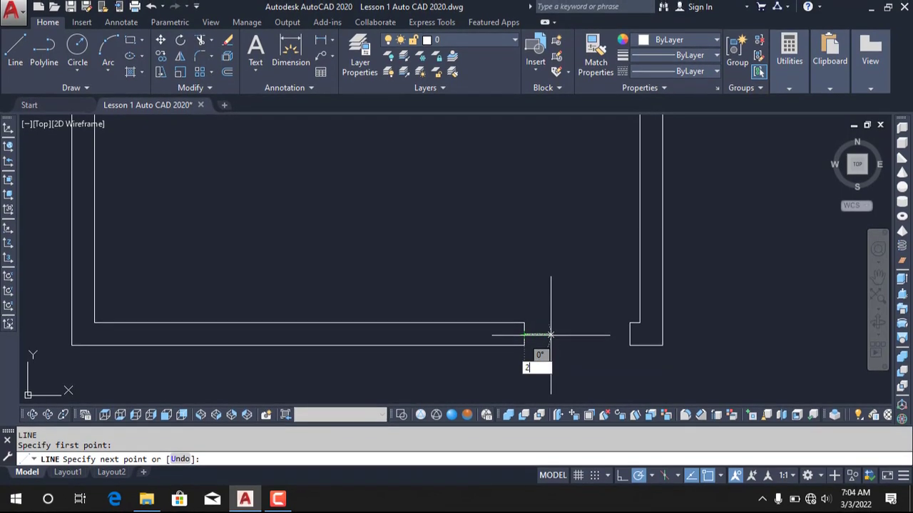
pyautogui.press('Return')
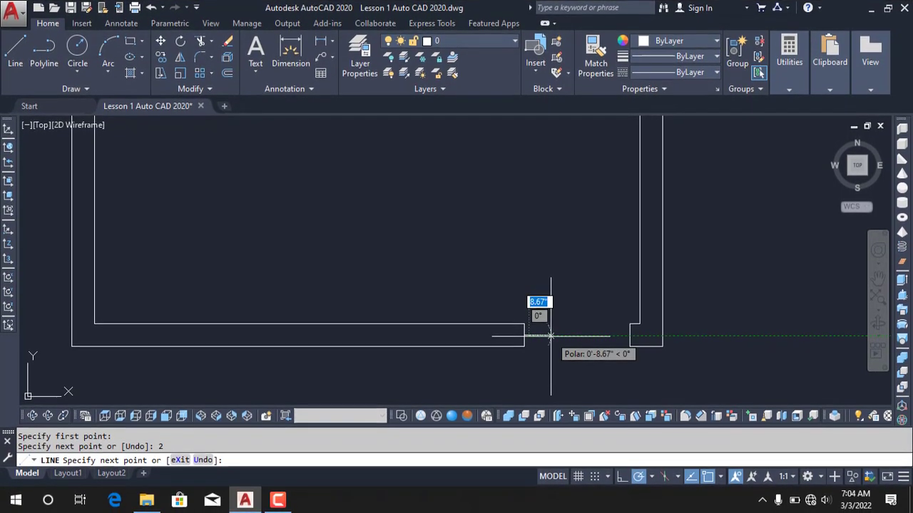
pyautogui.press('Return')
pyautogui.scroll(3, 628, 341)
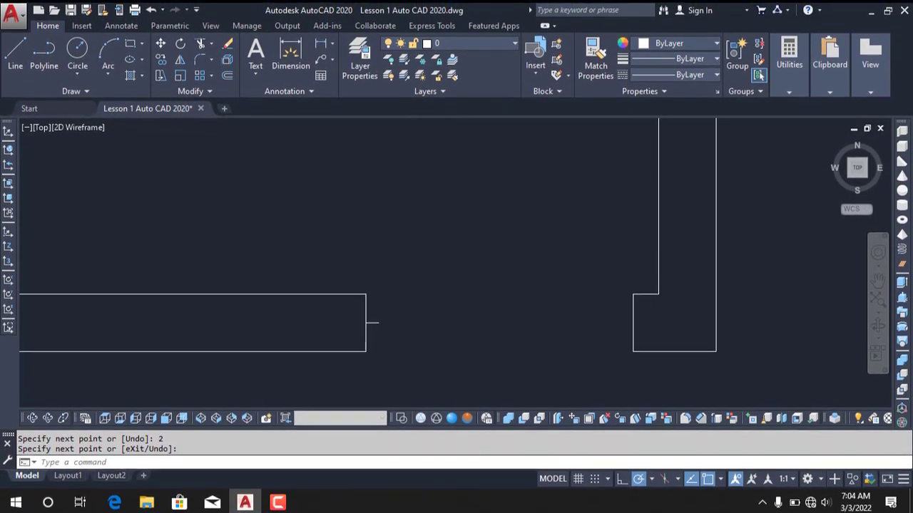
pyautogui.scroll(2, 628, 341)
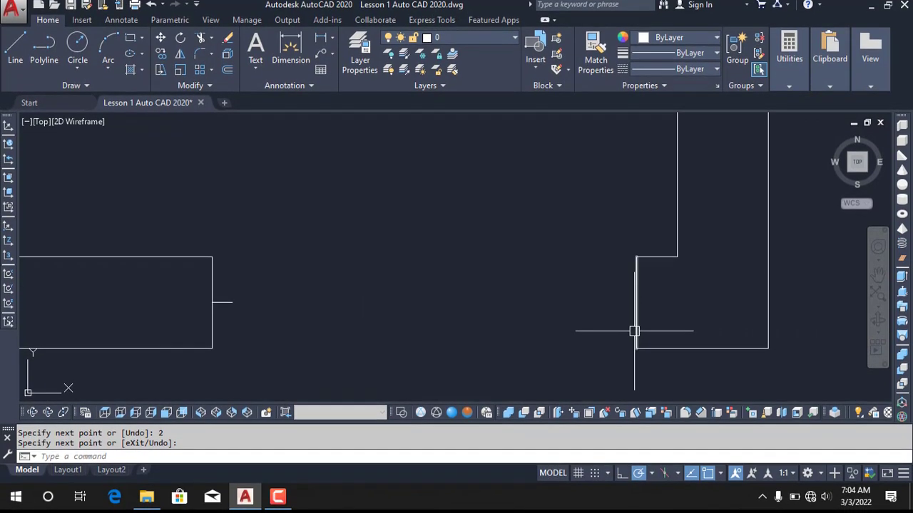
# Draw the vertical door-leaf line from the opening's wall corner with Ortho turned on.
pyautogui.press('Return')
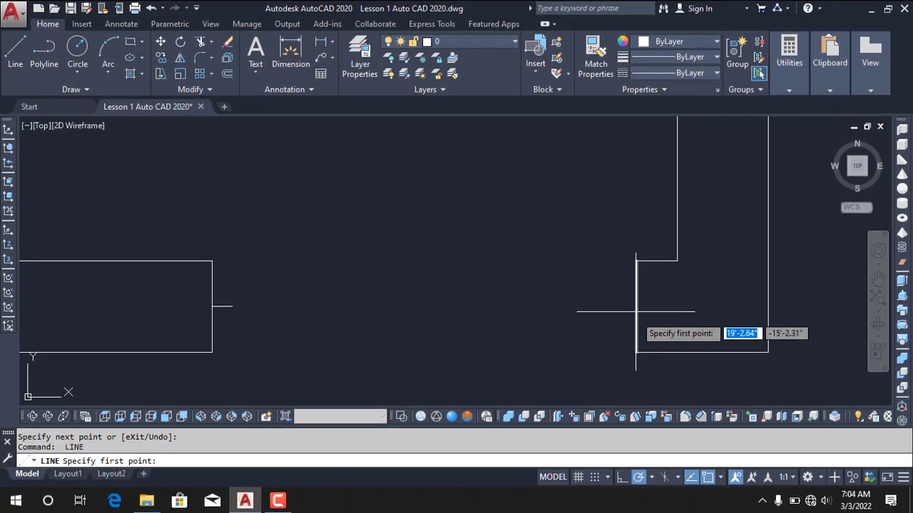
pyautogui.click(637, 303)
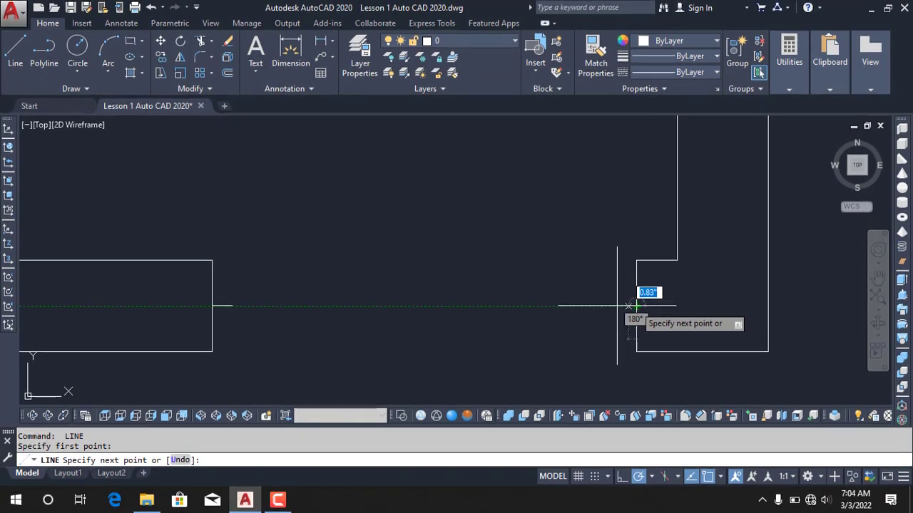
pyautogui.write('2')
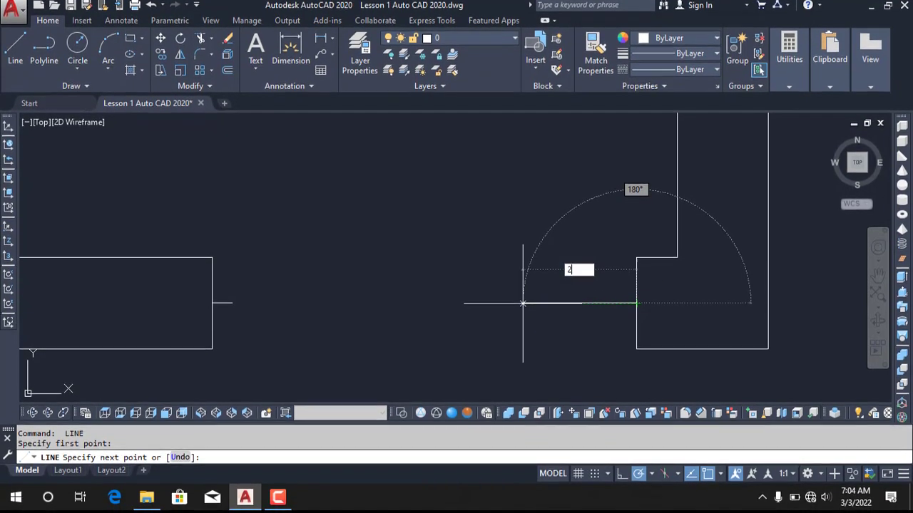
pyautogui.press('Return')
pyautogui.scroll(3, 531, 300)
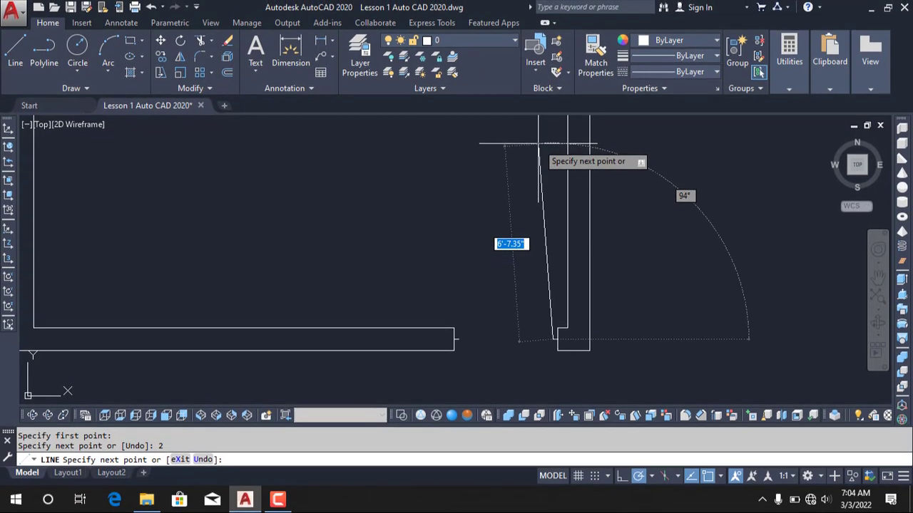
pyautogui.press('F8')
pyautogui.scroll(-3, 538, 148)
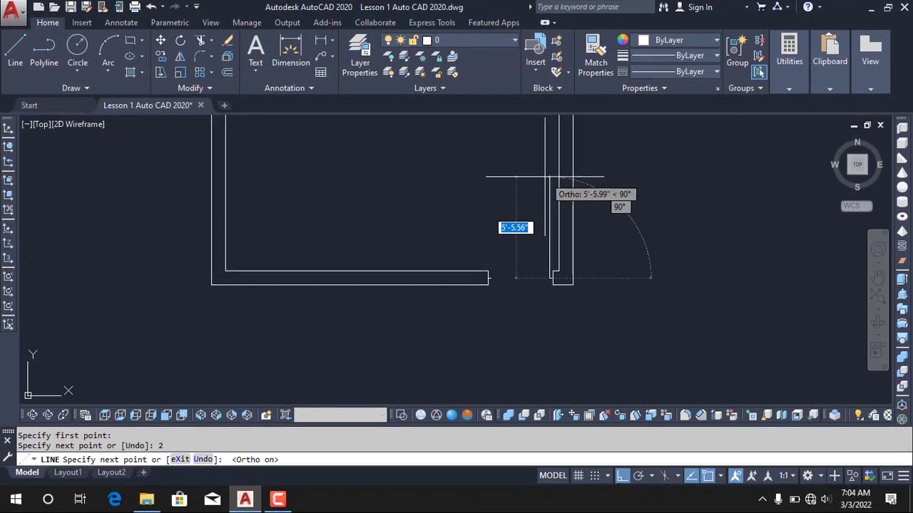
pyautogui.click(560, 130)
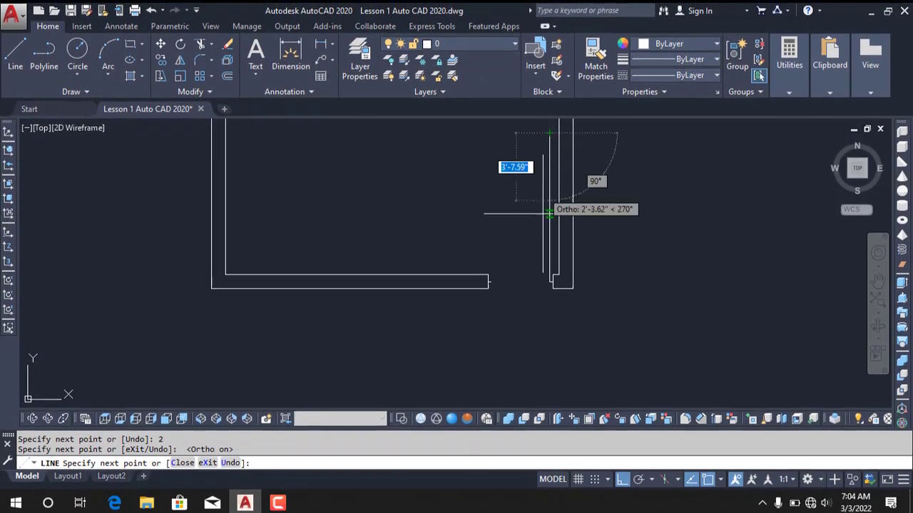
pyautogui.press('Escape')
pyautogui.scroll(2, 521, 281)
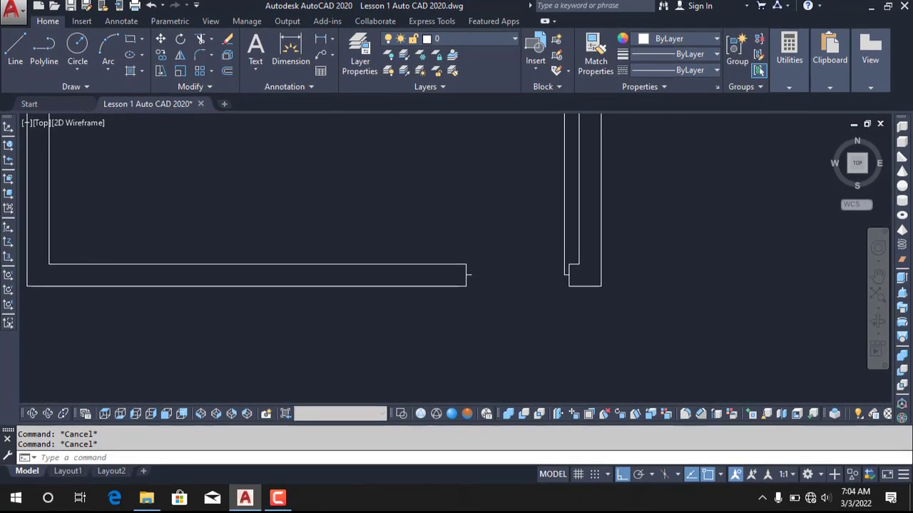
pyautogui.scroll(2, 528, 281)
pyautogui.scroll(2, 549, 285)
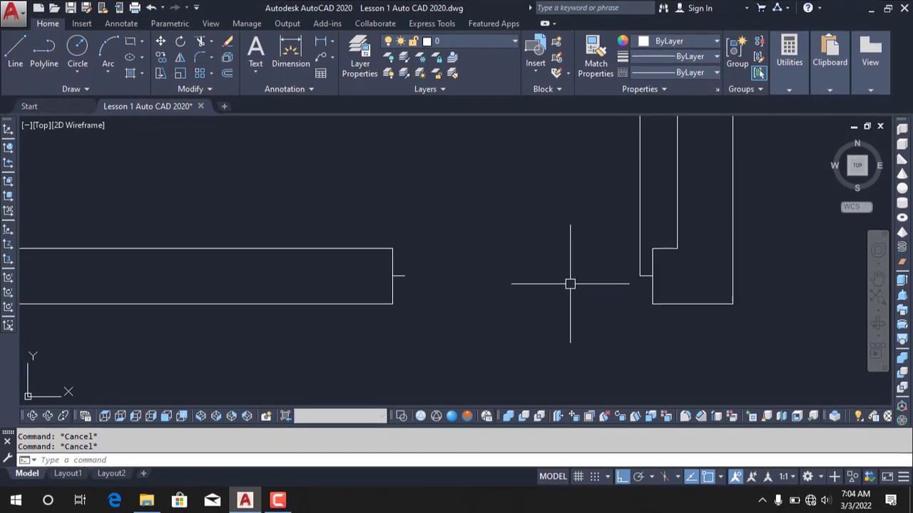
# Draw a circle centred on the doorway corner with radius reaching the opposite wall end.
pyautogui.write('c')
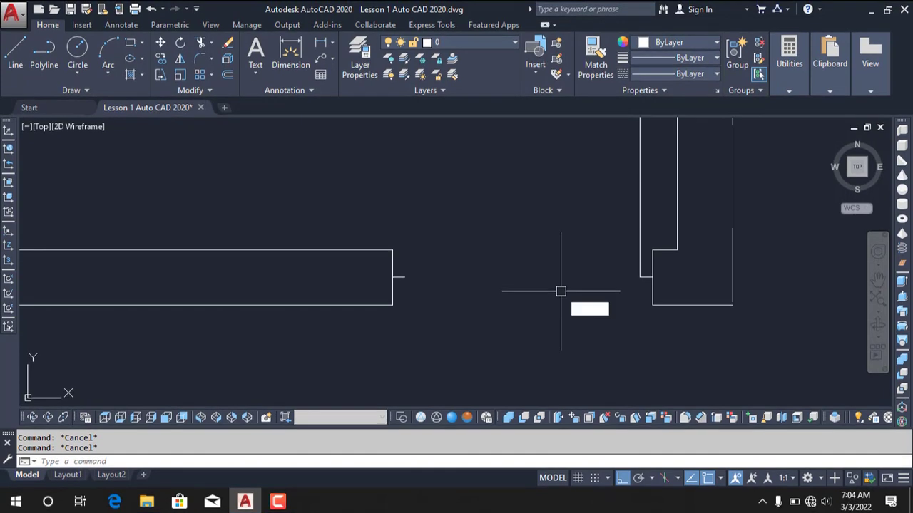
pyautogui.press('Return')
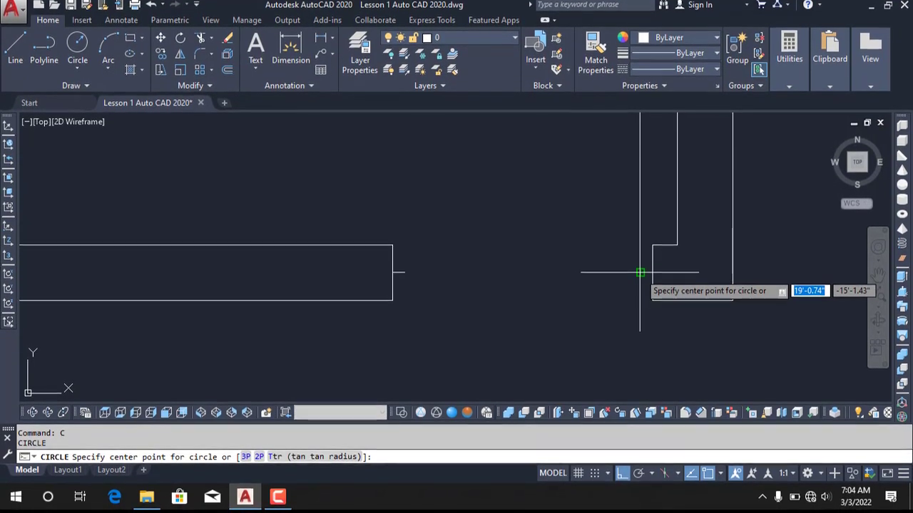
pyautogui.click(640, 276)
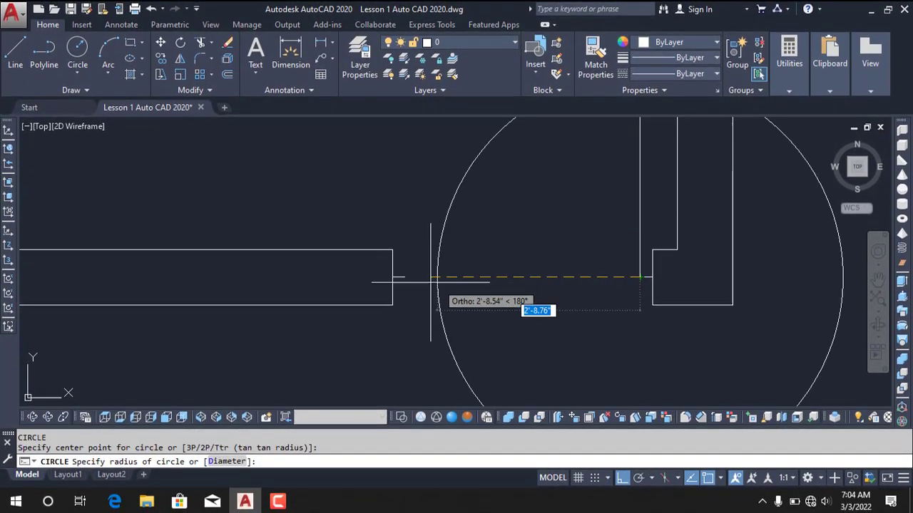
pyautogui.click(405, 273)
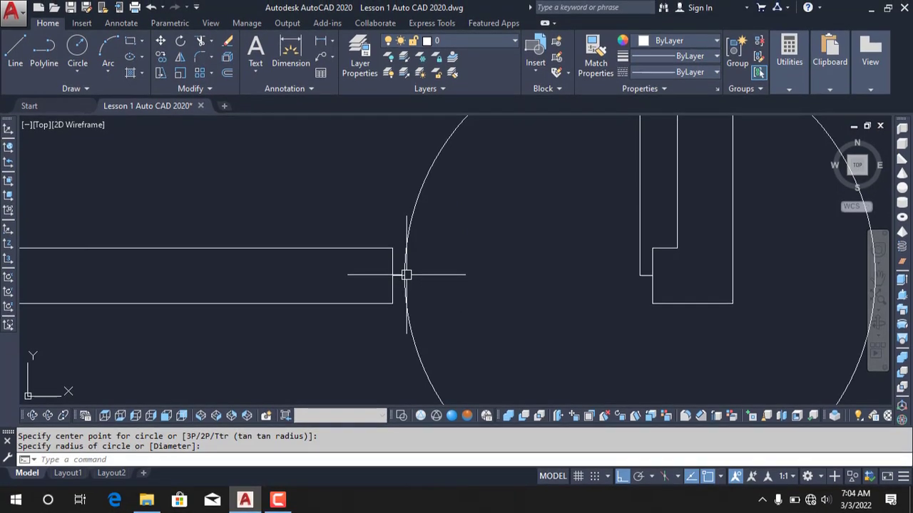
pyautogui.scroll(-2, 407, 271)
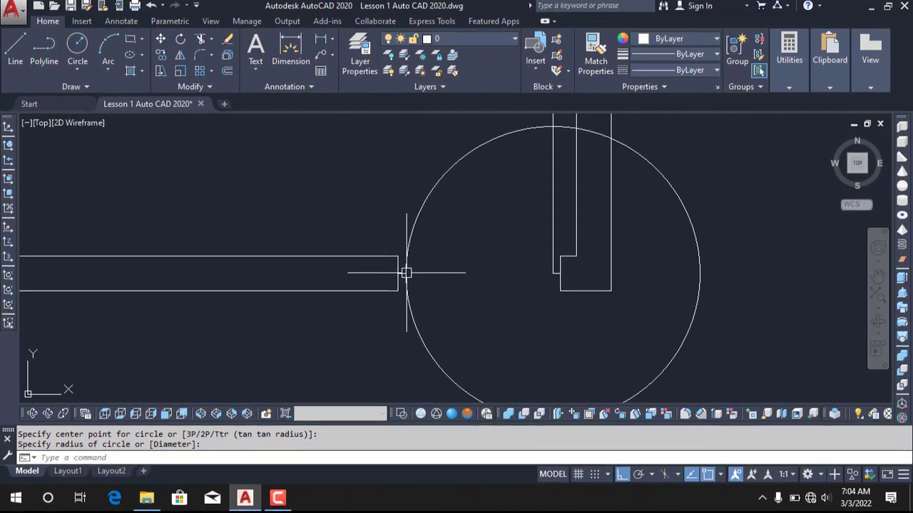
pyautogui.scroll(-4, 431, 261)
pyautogui.press('Escape')
pyautogui.press('Escape')
pyautogui.moveTo(442, 268); pyautogui.dragTo(477, 268, button='middle')
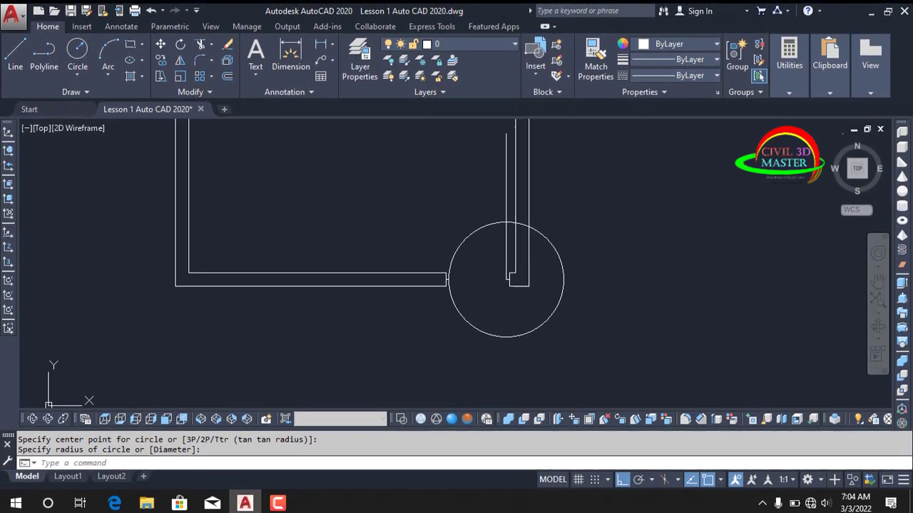
# Trim the circle and door leaf to a quarter arc, then select the leftover arc piece.
pyautogui.write('tr')
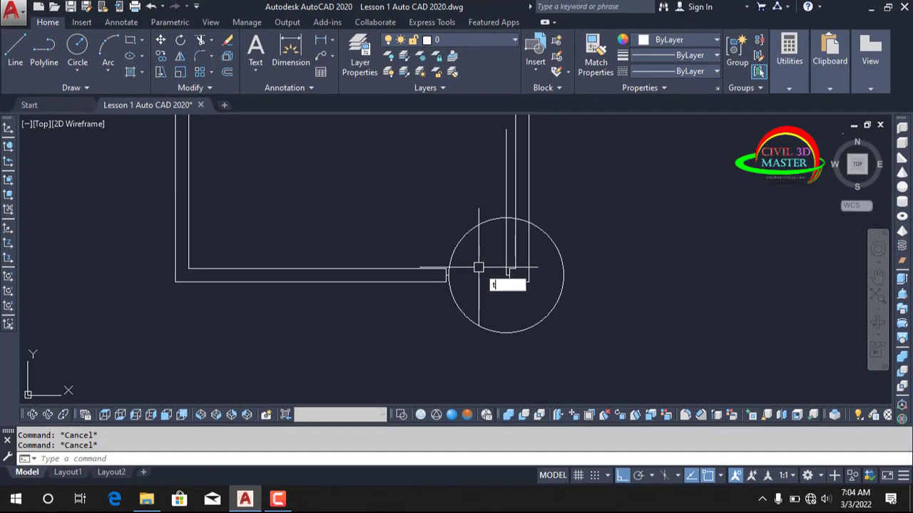
pyautogui.press('Return')
pyautogui.press('Return')
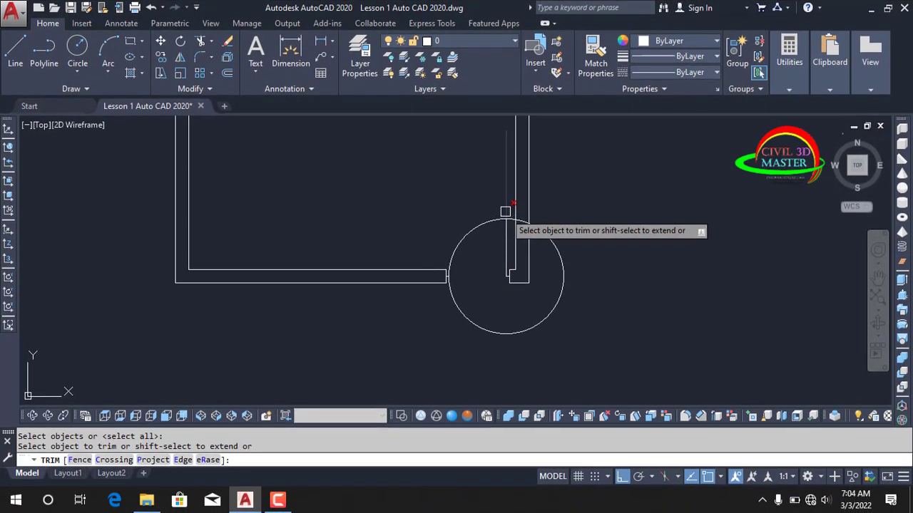
pyautogui.click(507, 212)
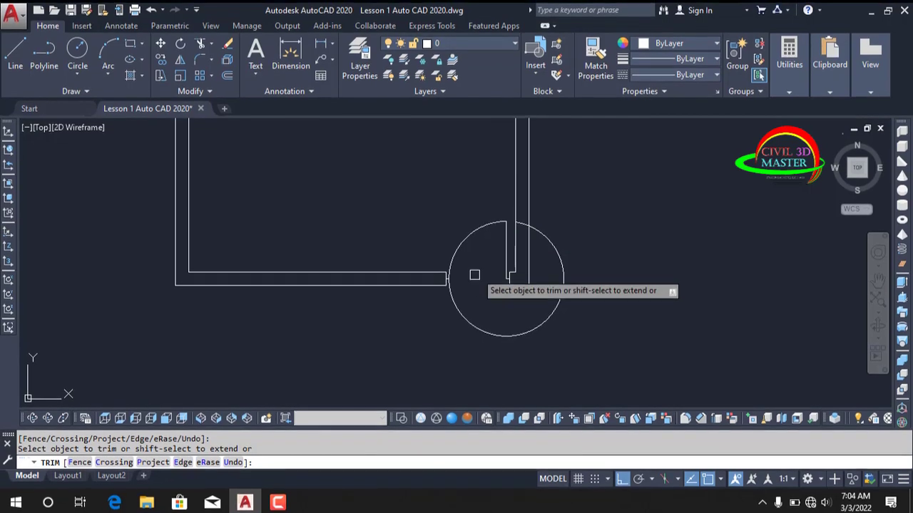
pyautogui.click(455, 299)
pyautogui.press('Escape')
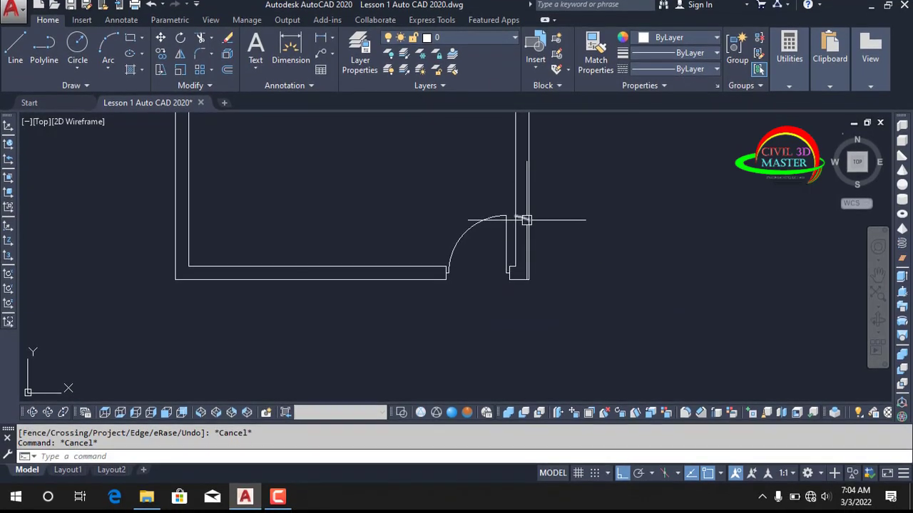
pyautogui.click(521, 219)
# Erase the leftover arc piece and recentre the view on the doorway.
pyautogui.write('e')
pyautogui.press('Return')
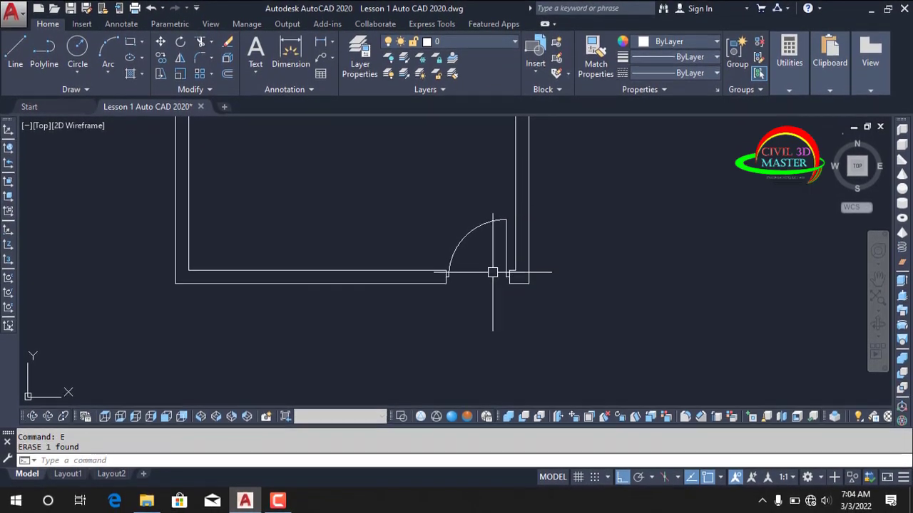
pyautogui.scroll(5, 473, 275)
pyautogui.moveTo(463, 278); pyautogui.dragTo(574, 361, button='middle')
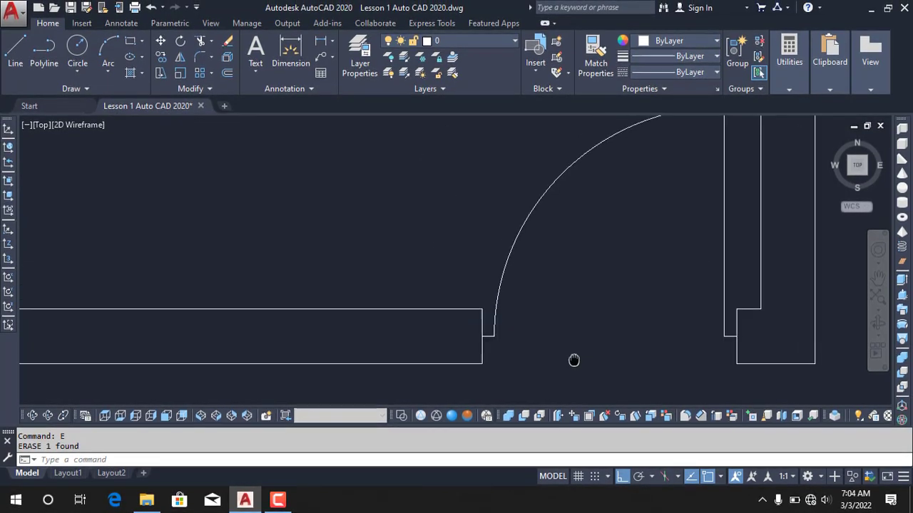
pyautogui.press('Escape')
pyautogui.press('Escape')
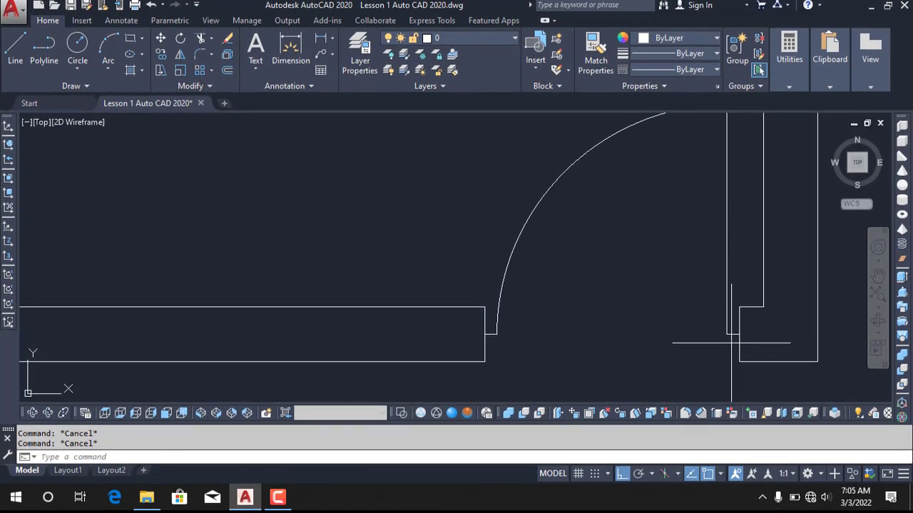
# Window-select the door arc and leaf line and set their colour to Red.
pyautogui.click(730, 346)
pyautogui.click(491, 328)
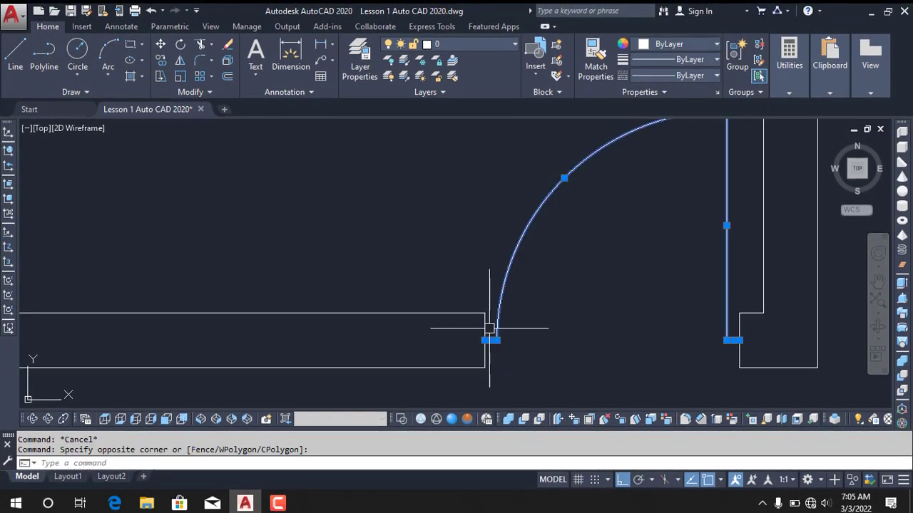
pyautogui.click(661, 36)
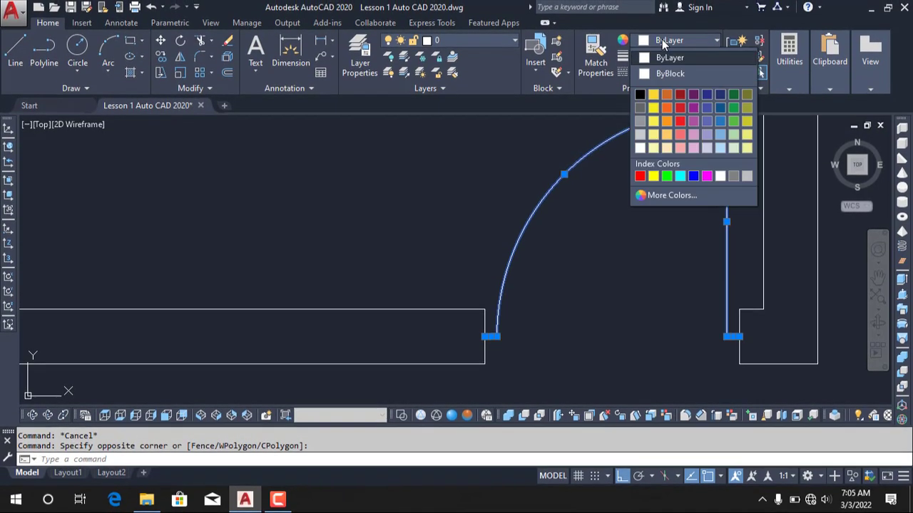
pyautogui.click(639, 177)
pyautogui.press('Escape')
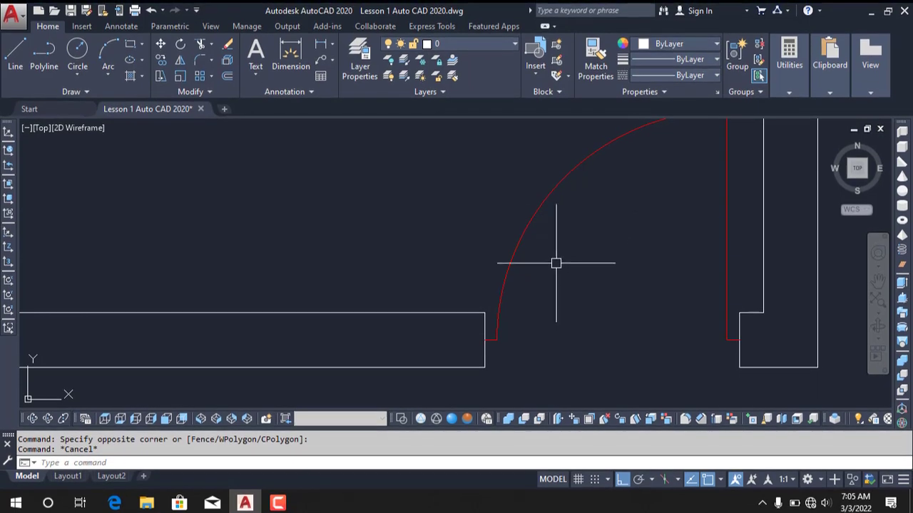
pyautogui.scroll(-2, 550, 256)
pyautogui.scroll(-2, 489, 268)
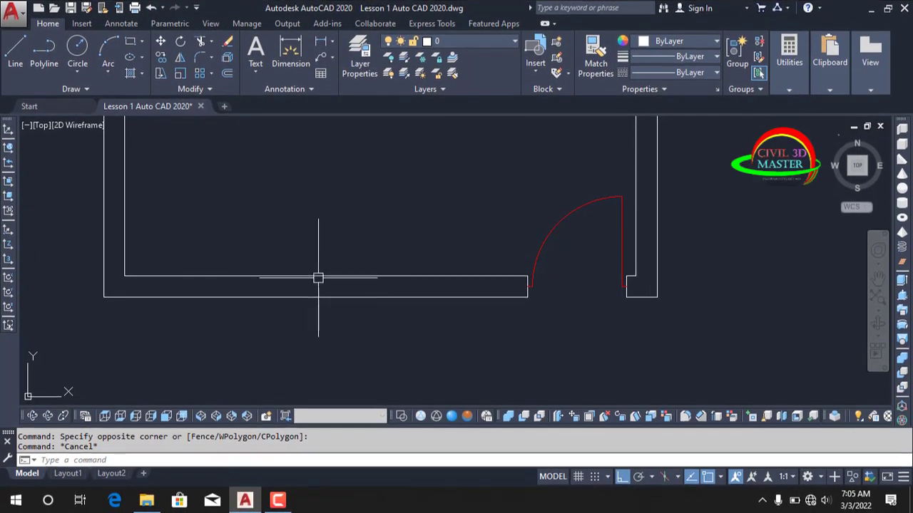
# Attempt a line from the bottom wall's midpoint twice, cancelling both tries.
pyautogui.scroll(-2, 326, 276)
pyautogui.moveTo(326, 275); pyautogui.dragTo(447, 303, button='middle')
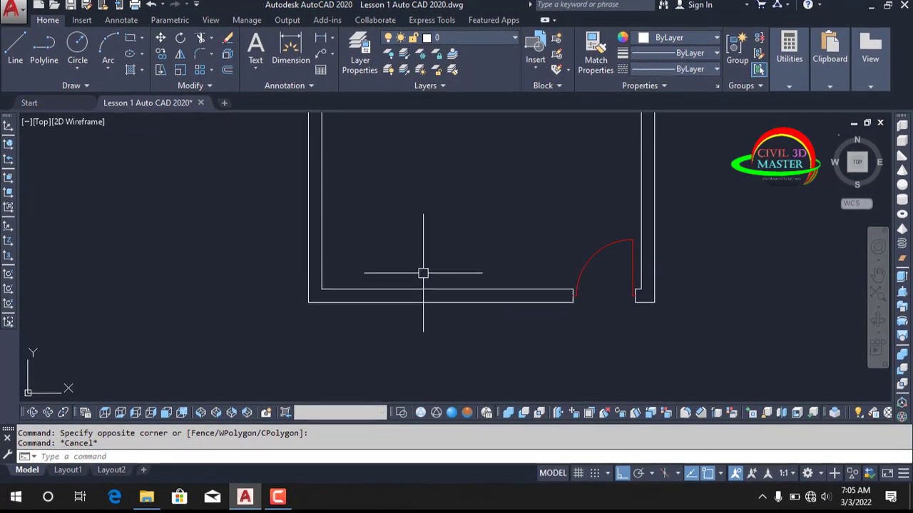
pyautogui.write('l')
pyautogui.press('Return')
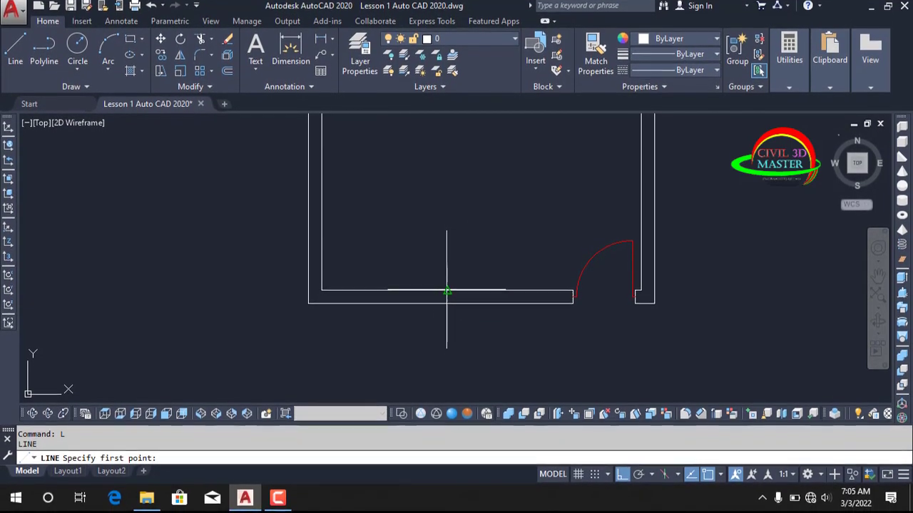
pyautogui.click(446, 291)
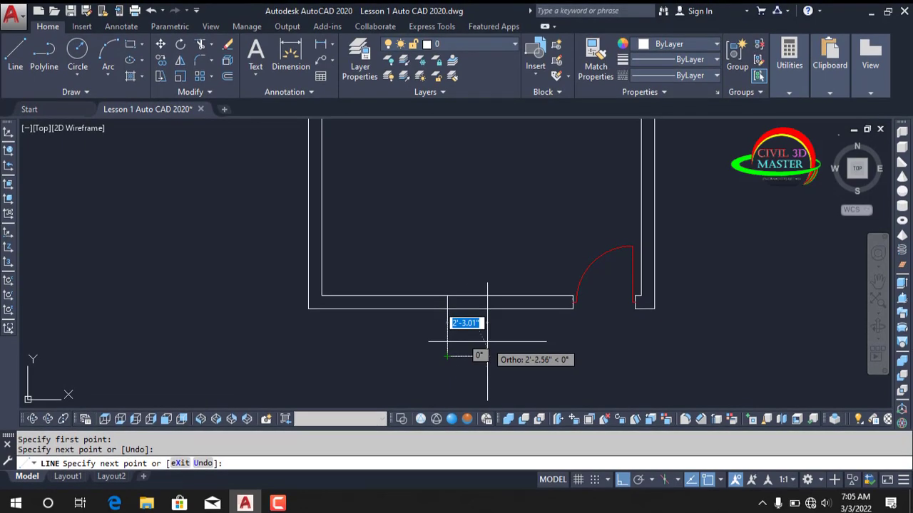
pyautogui.press('Escape')
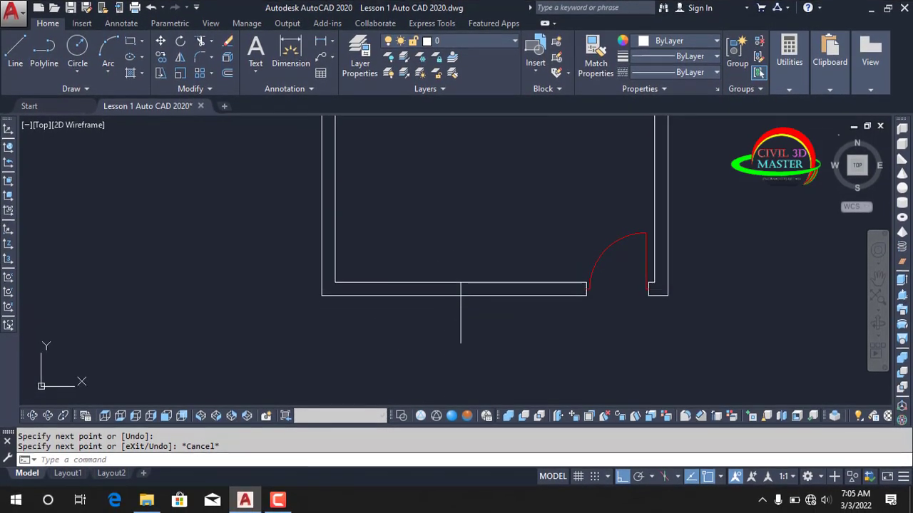
pyautogui.scroll(2, 451, 300)
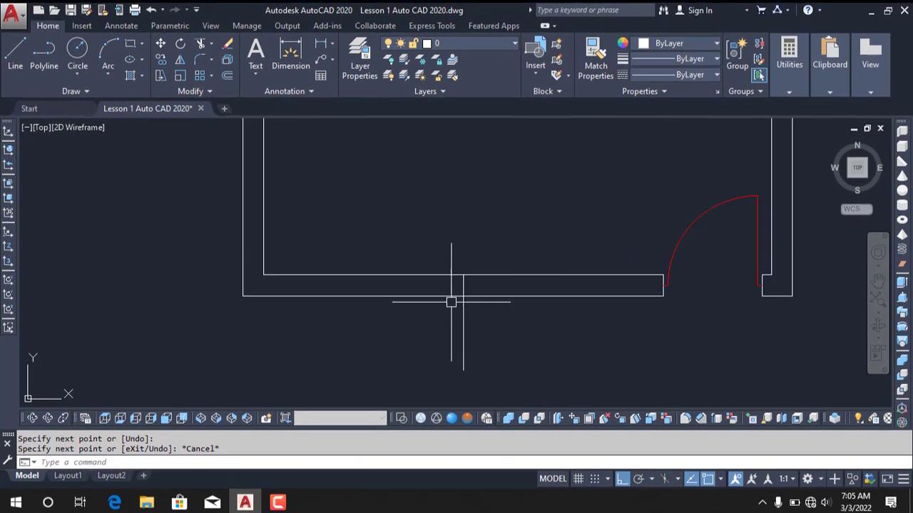
pyautogui.scroll(2, 452, 300)
pyautogui.press('space')
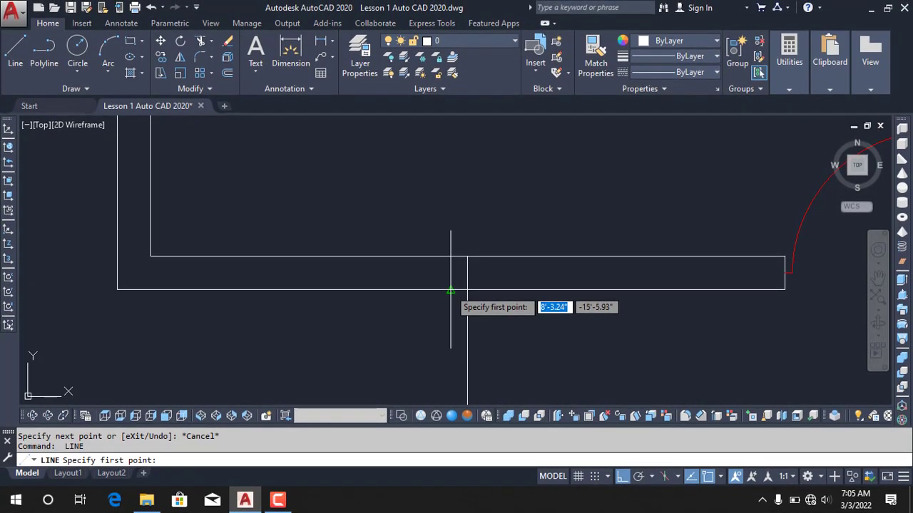
pyautogui.click(450, 290)
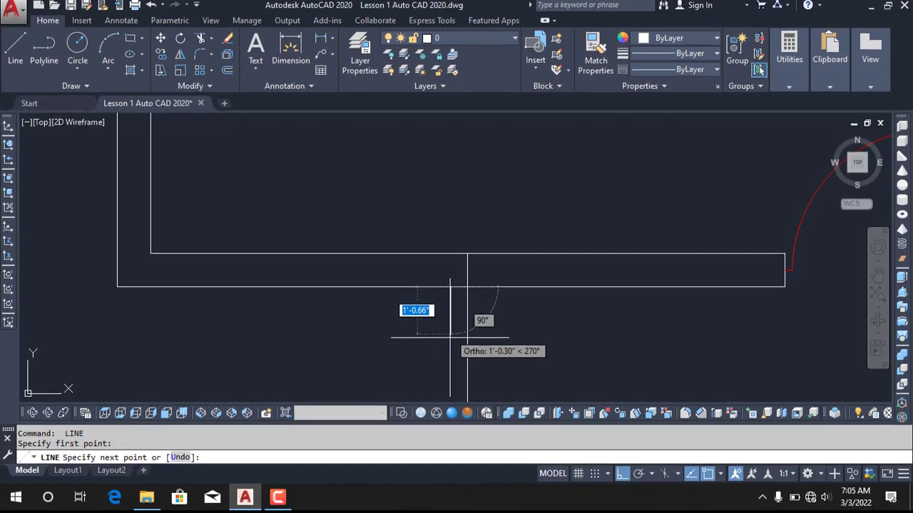
pyautogui.press('Escape')
pyautogui.press('Escape')
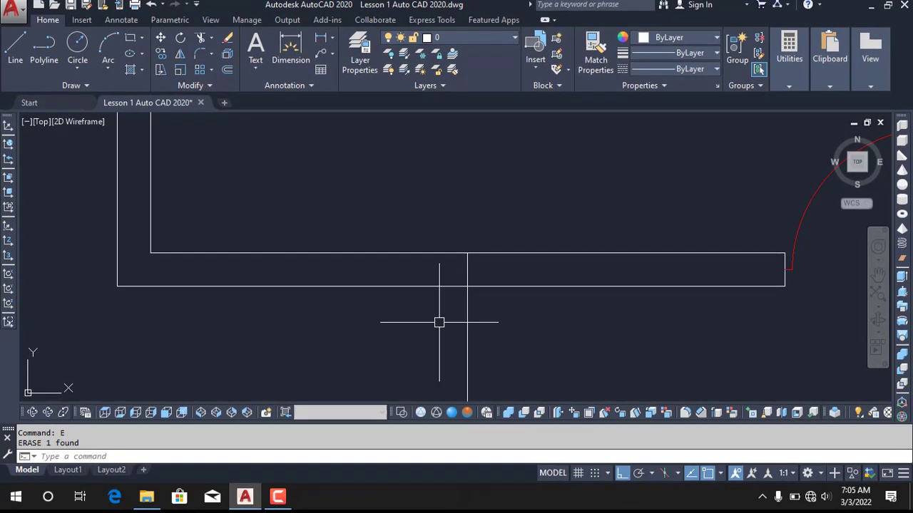
pyautogui.write('E')
# Select the stray vertical line below the wall, then open Drafting Settings with DS.
pyautogui.moveTo(439, 322); pyautogui.dragTo(523, 285, button='middle')
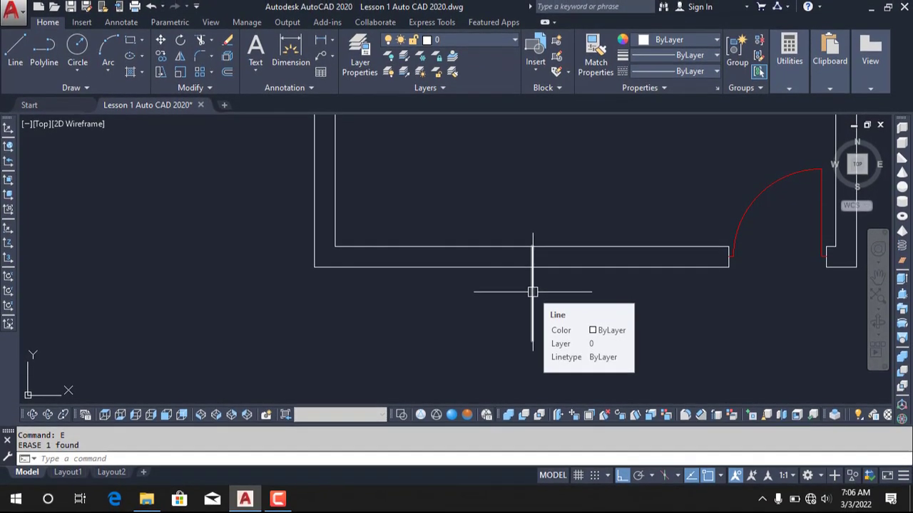
pyautogui.click(532, 294)
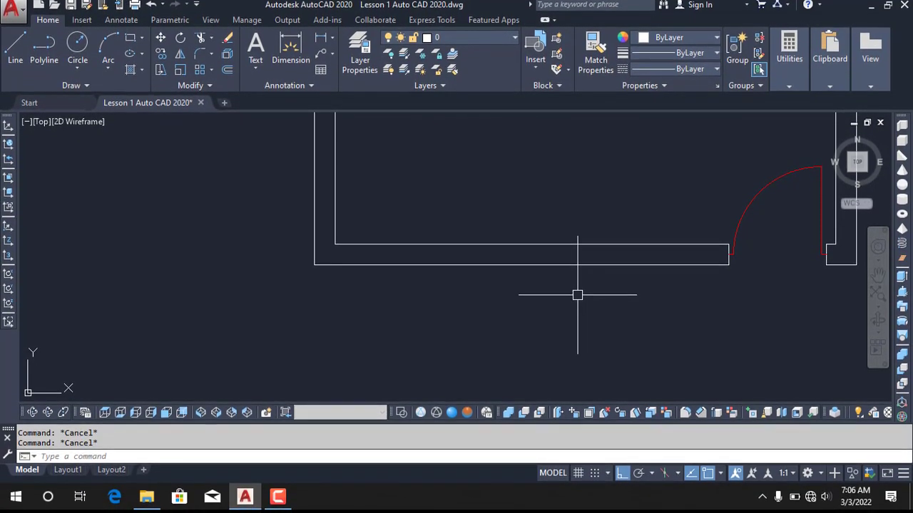
pyautogui.write('O')
pyautogui.press('BackSpace')
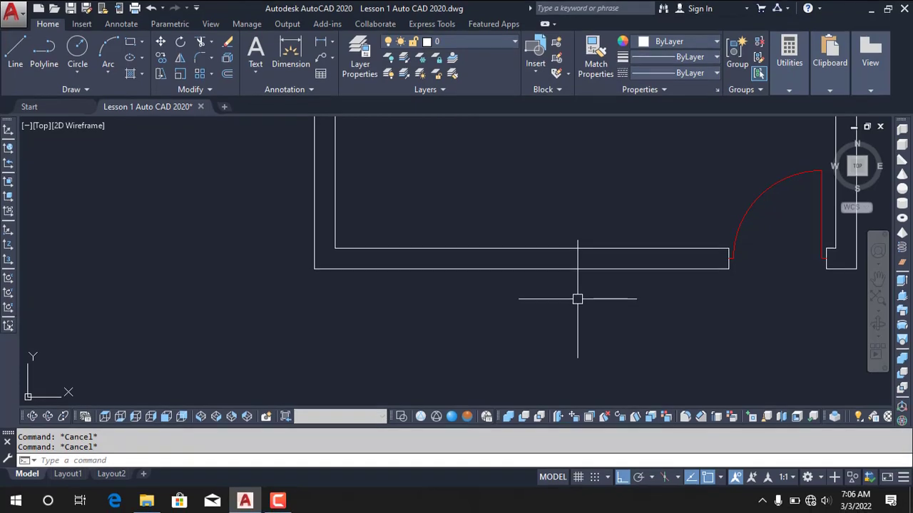
pyautogui.write('ds')
pyautogui.press('Return')
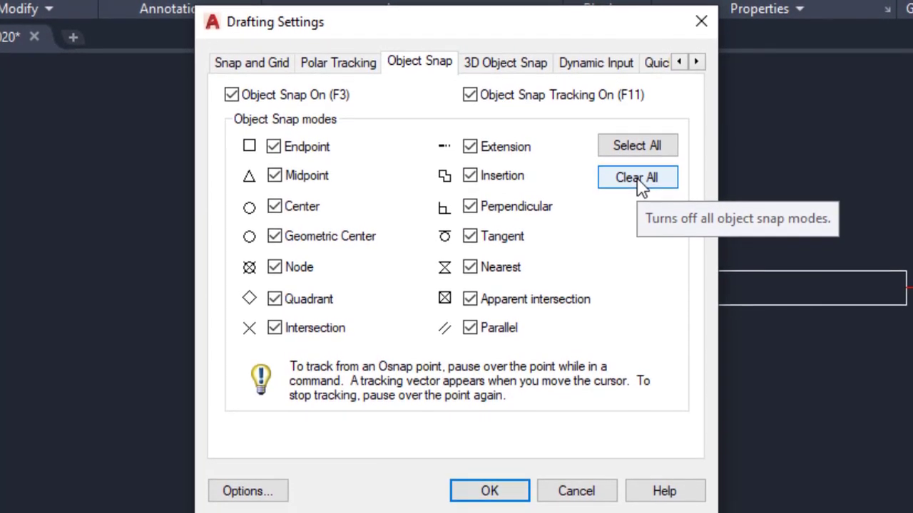
# Clear all object snaps, enable only Midpoint, and confirm with OK.
pyautogui.click(640, 184)
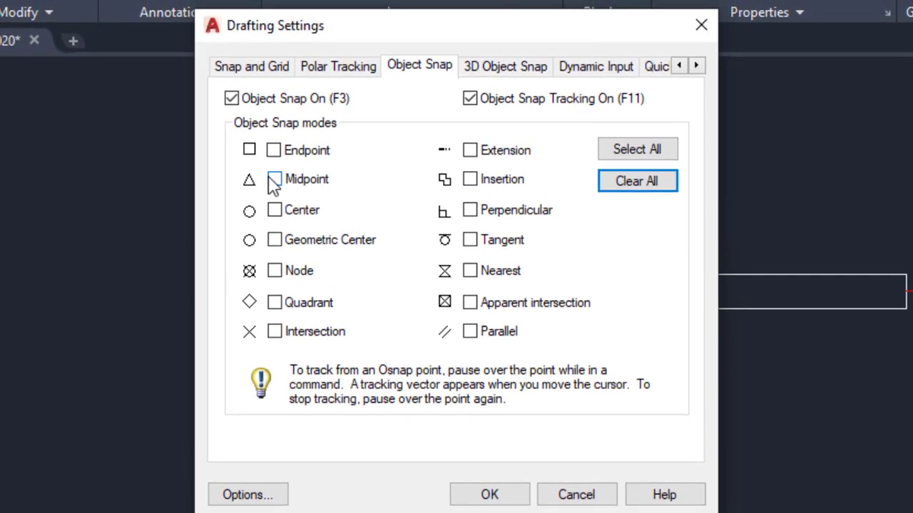
pyautogui.click(275, 179)
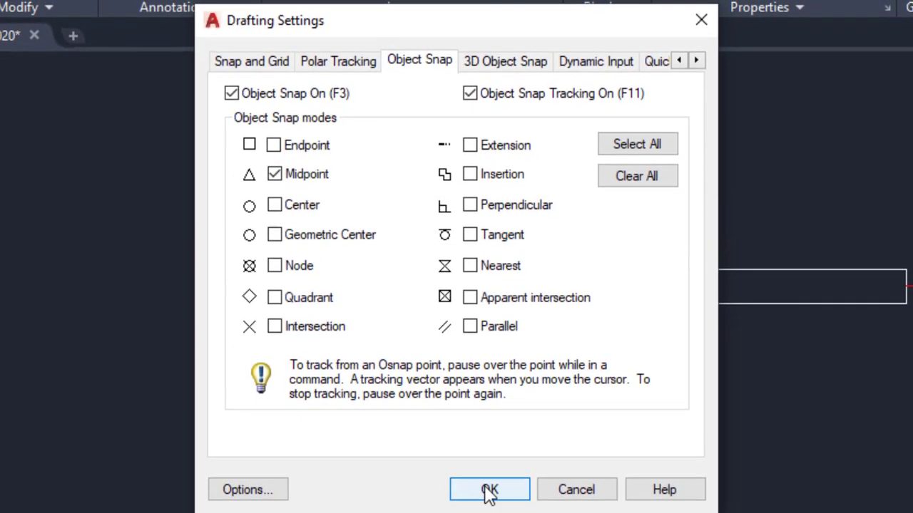
pyautogui.click(489, 492)
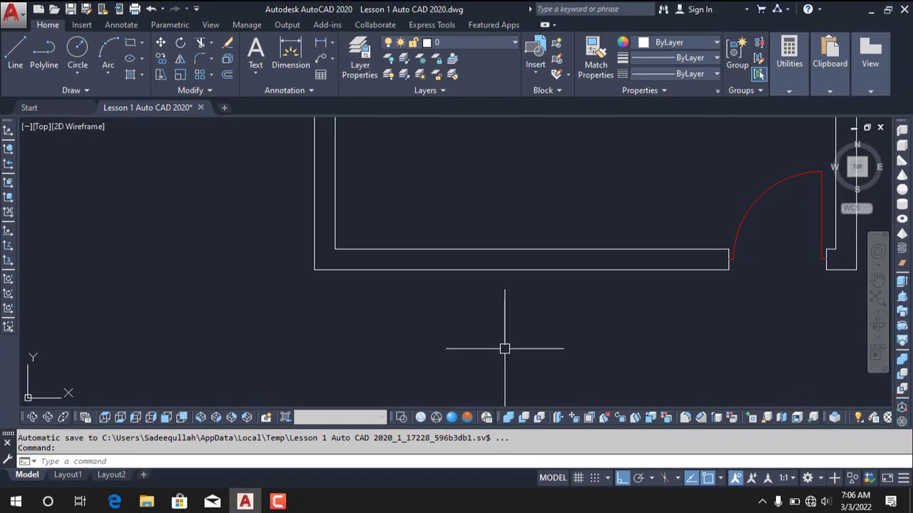
# Draw a short vertical line down from the bottom wall's midpoint.
pyautogui.write('L')
pyautogui.press('Return')
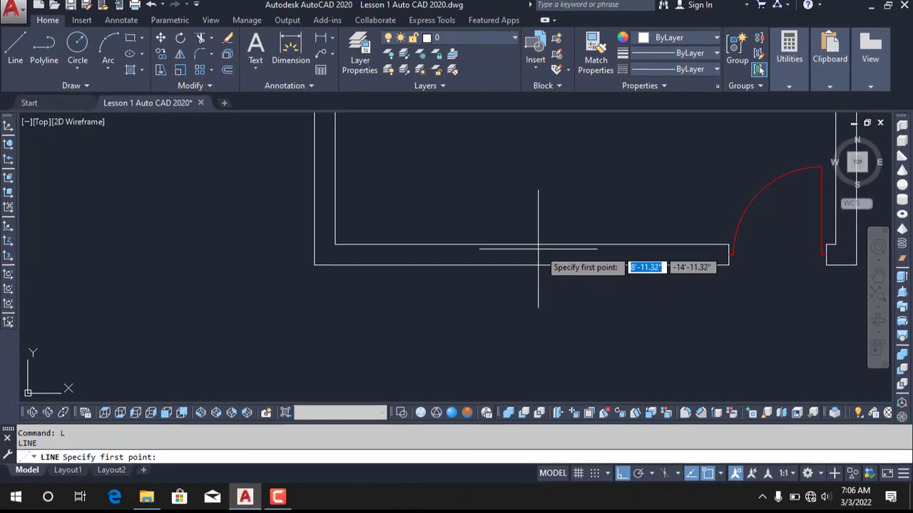
pyautogui.click(531, 248)
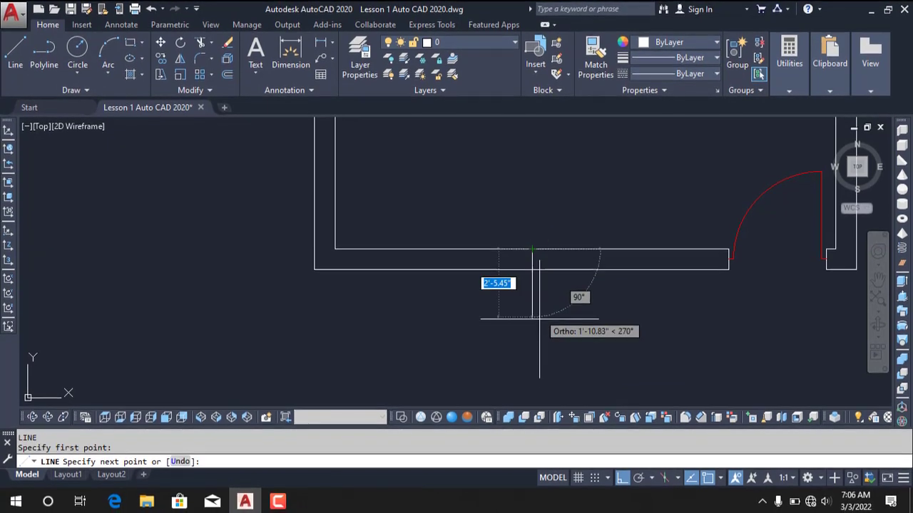
pyautogui.press('Escape')
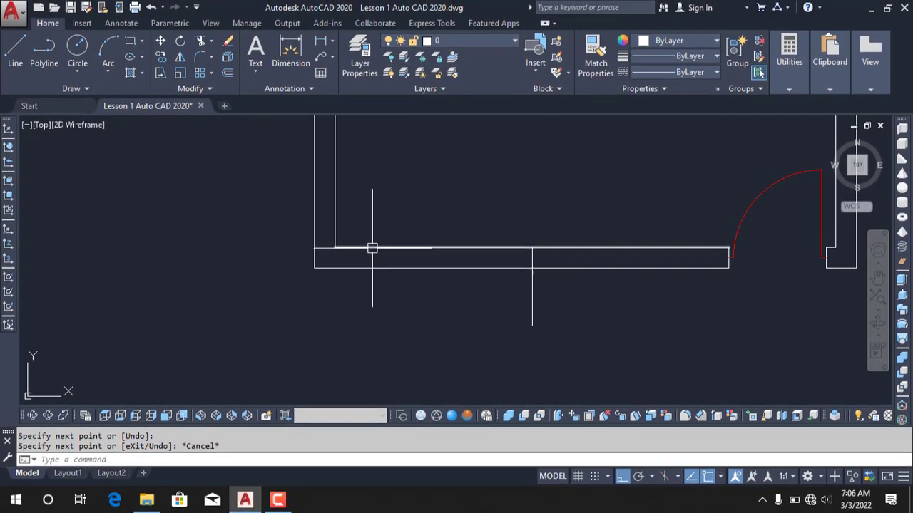
# Cancel the repeated line command and bring back Drafting Settings with DS.
pyautogui.press('Return')
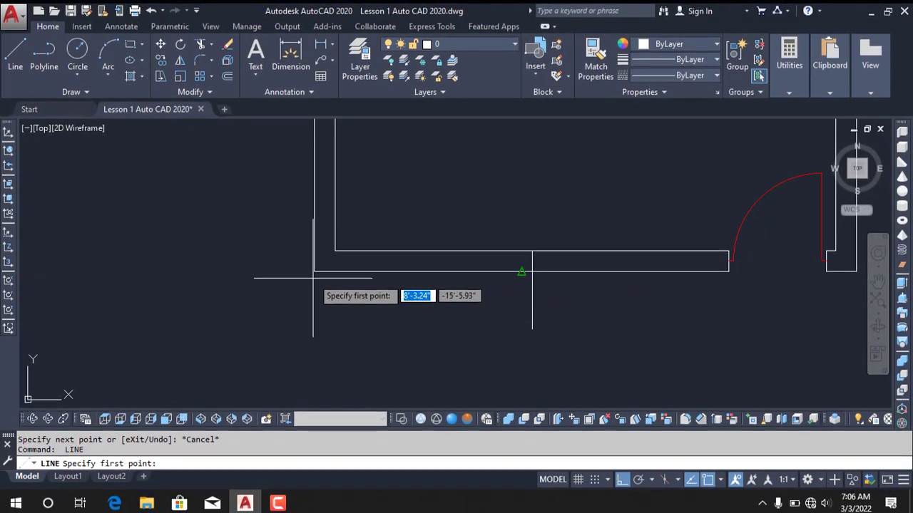
pyautogui.press('Escape')
pyautogui.press('Escape')
pyautogui.press('Escape')
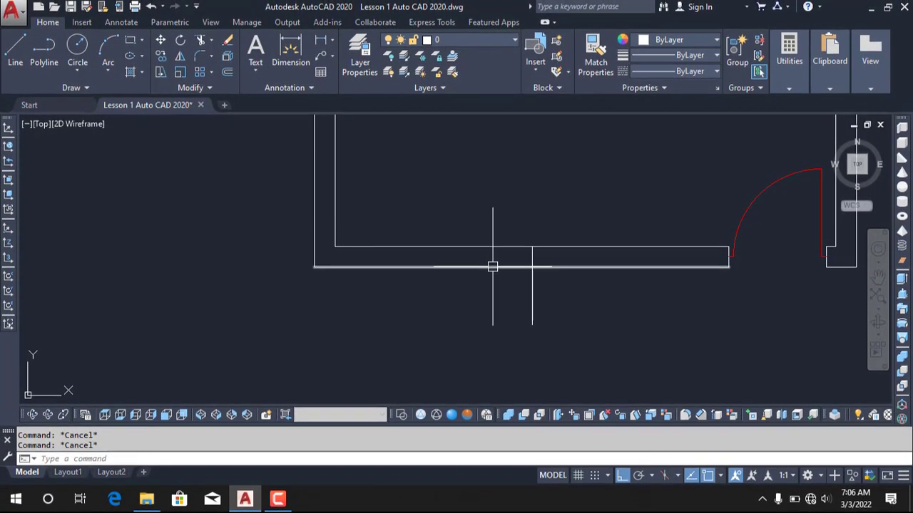
pyautogui.write('ds')
pyautogui.press('Return')
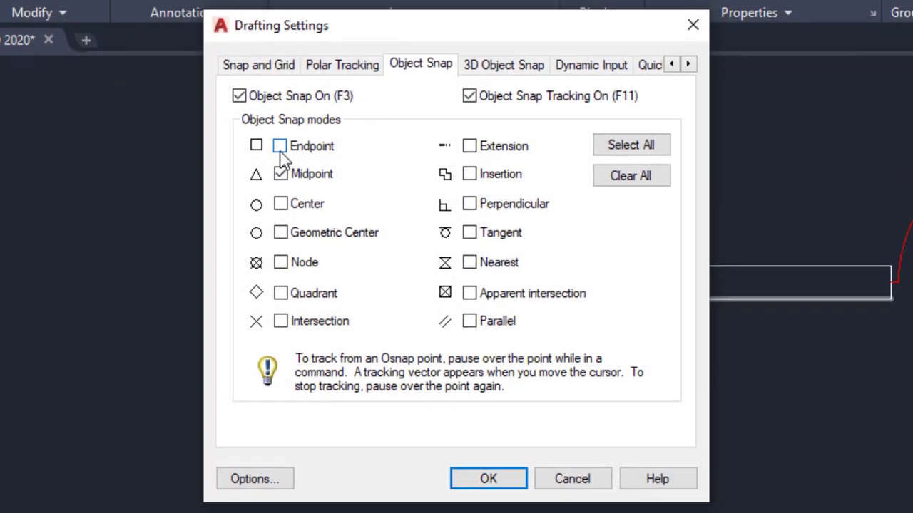
# Add Endpoint to the object snaps, then start a line at a snapped wall endpoint.
pyautogui.click(279, 145)
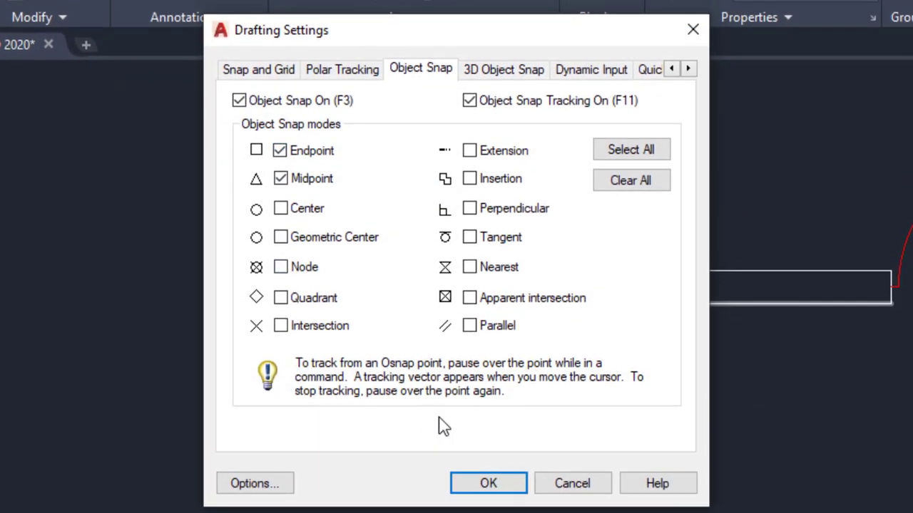
pyautogui.click(488, 485)
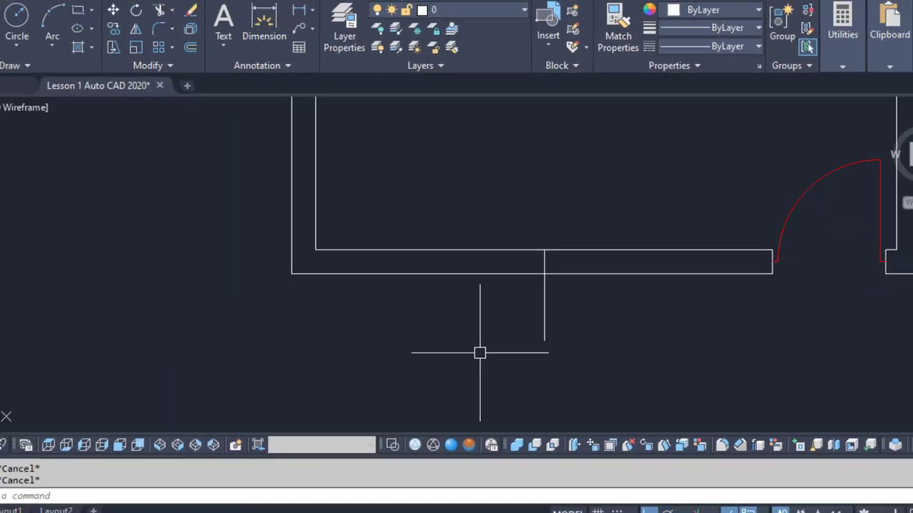
pyautogui.write('l')
pyautogui.press('Return')
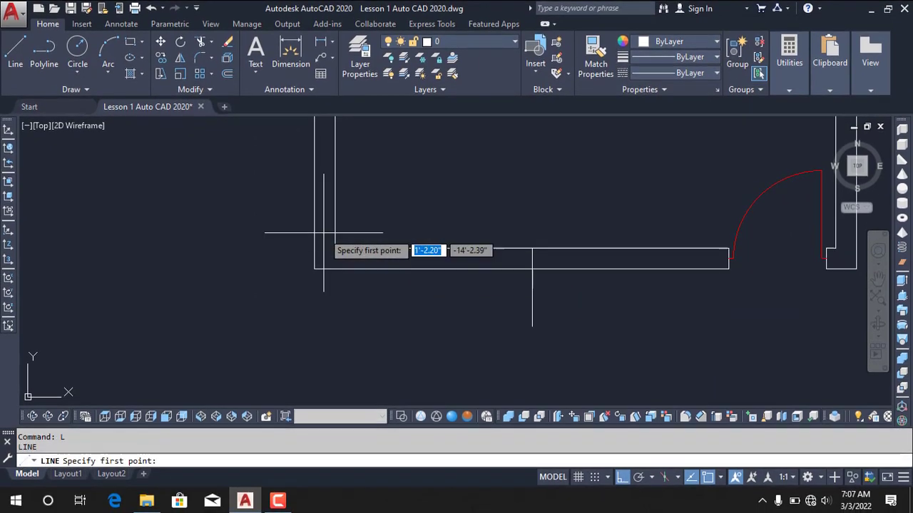
pyautogui.click(334, 244)
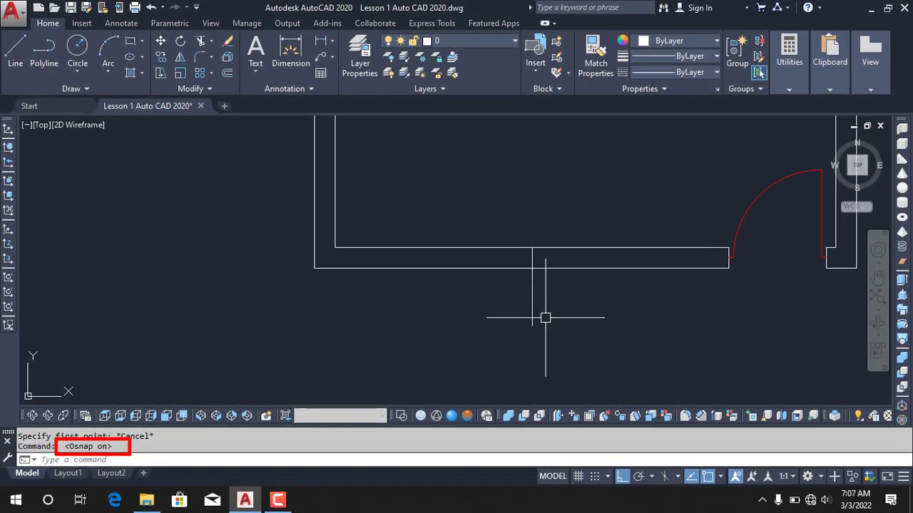
pyautogui.write('L')
pyautogui.press('Return')
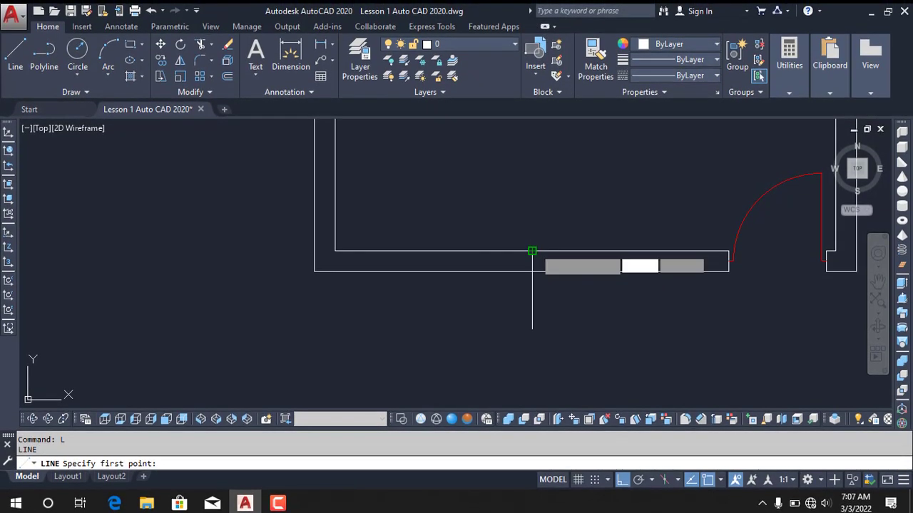
# Erase the old vertical line and draw a shorter one down from the wall midpoint.
pyautogui.click(531, 255)
pyautogui.press('Return')
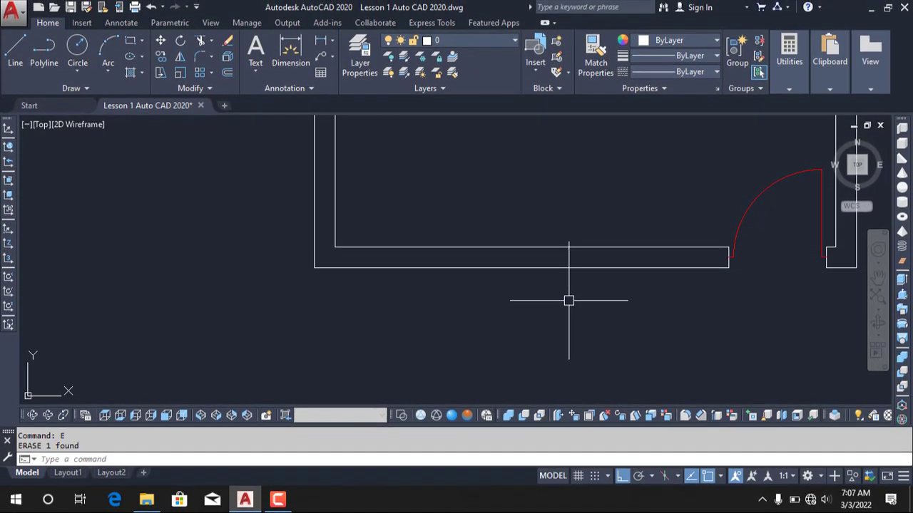
pyautogui.write('L')
pyautogui.press('Return')
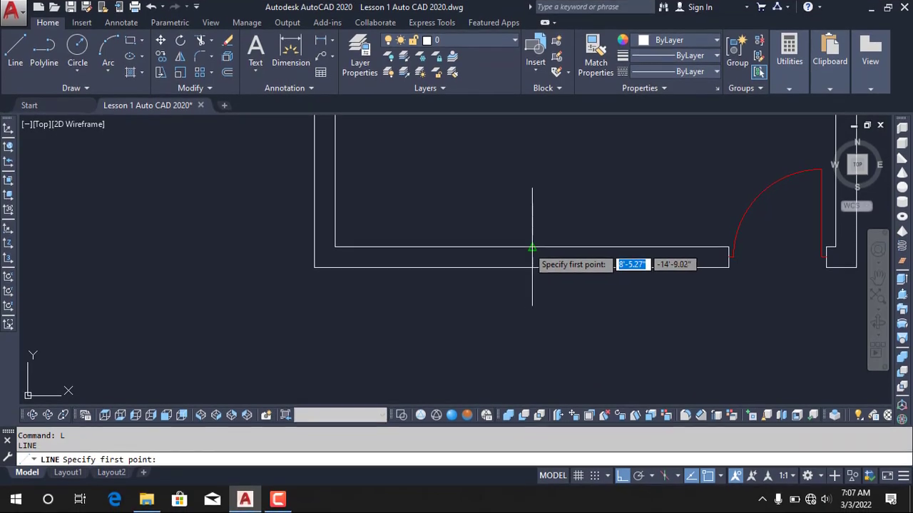
pyautogui.click(531, 249)
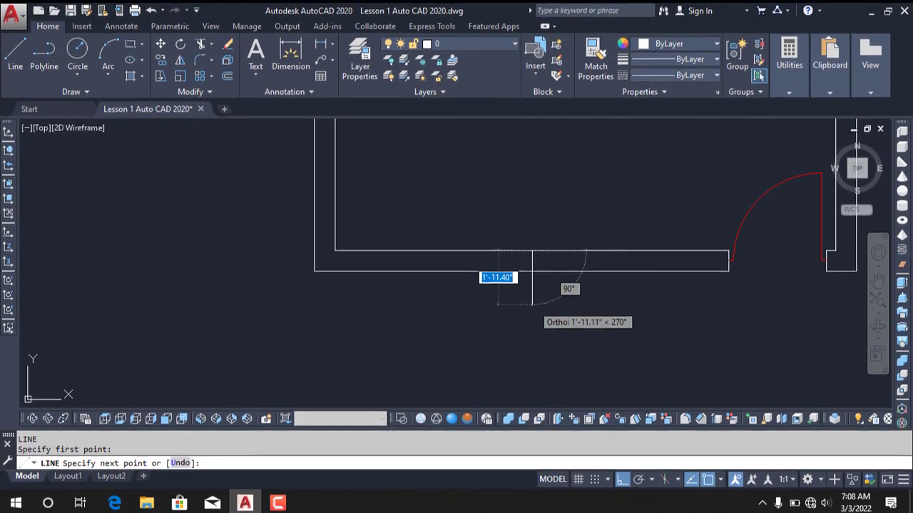
pyautogui.click(532, 298)
pyautogui.press('Escape')
# Cancel the line command and return to the Object Snap settings.
pyautogui.press('Return')
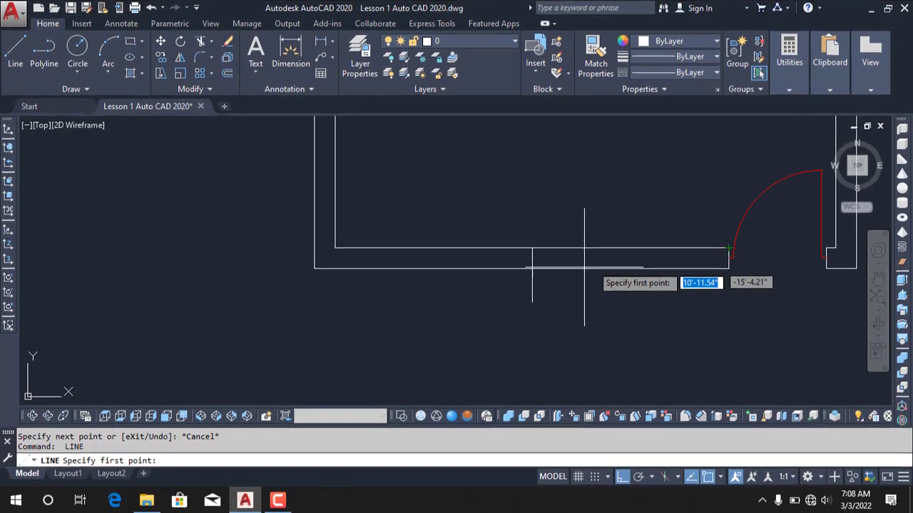
pyautogui.press('Escape')
pyautogui.press('Escape')
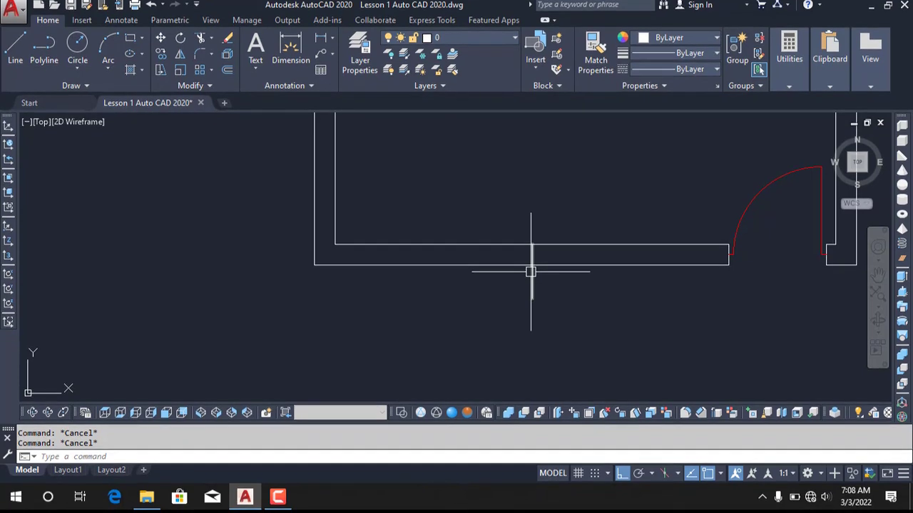
pyautogui.write('dl')
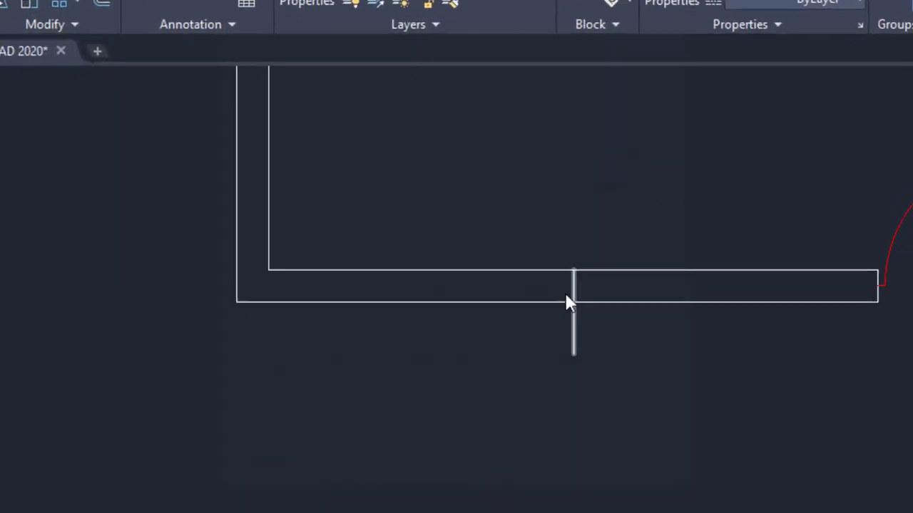
pyautogui.press('Return')
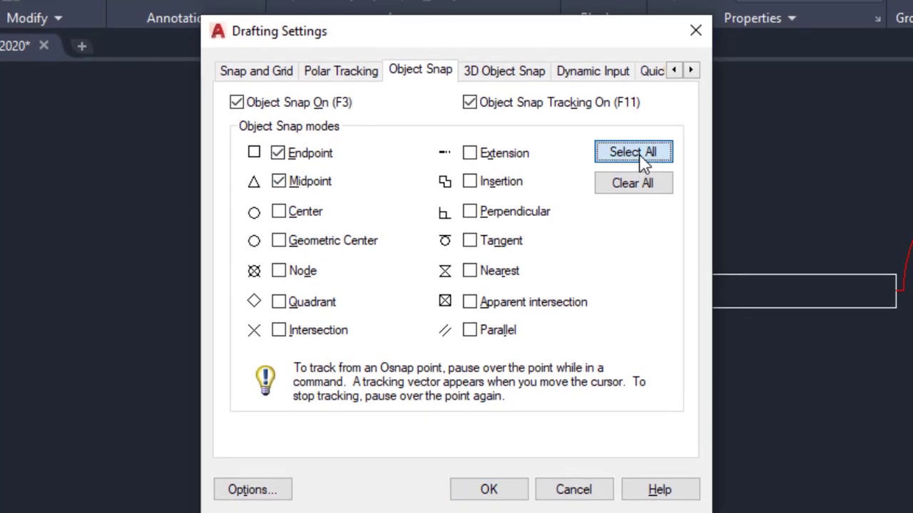
# Enable all object snap modes with Select All, confirm, and pan to the bottom wall.
pyautogui.click(640, 158)
pyautogui.click(503, 491)
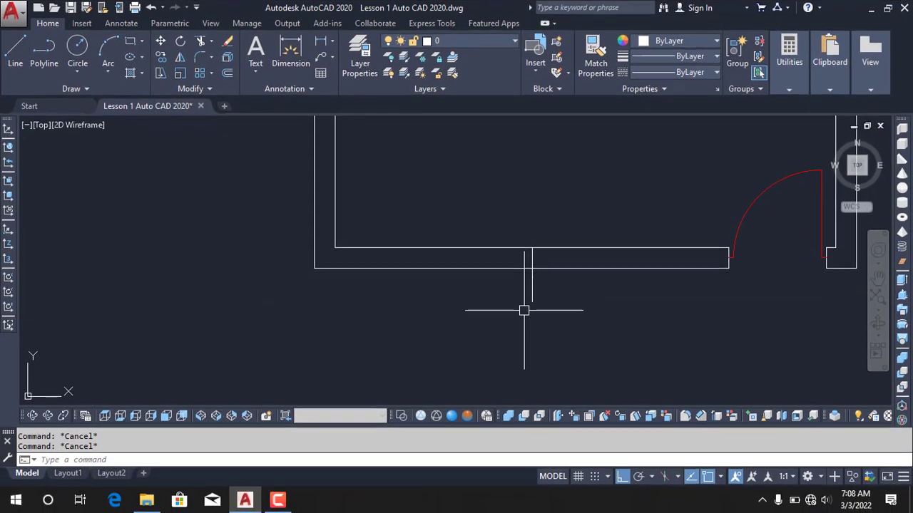
pyautogui.write('L')
pyautogui.press('Return')
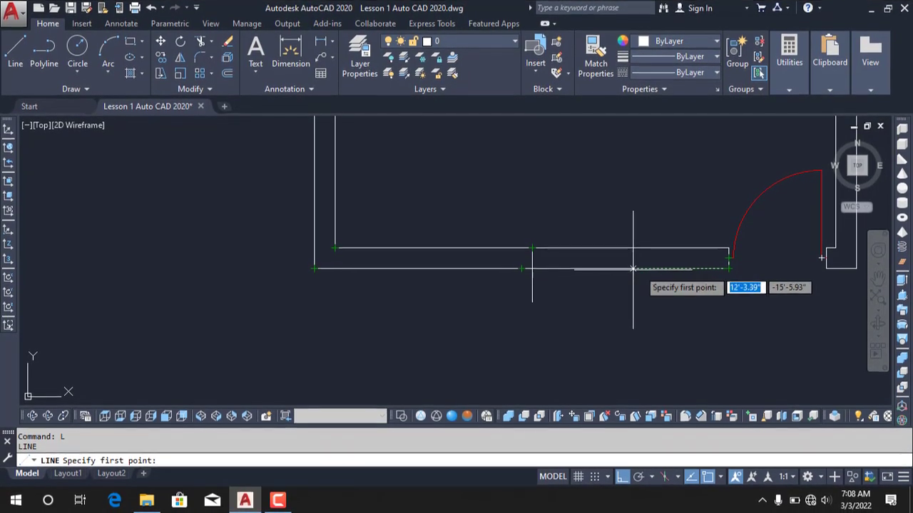
pyautogui.press('Escape')
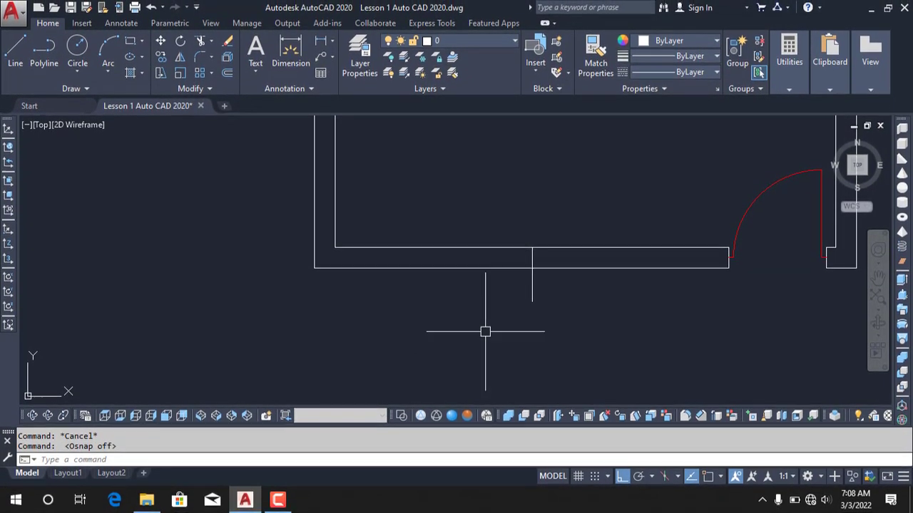
pyautogui.press('Return')
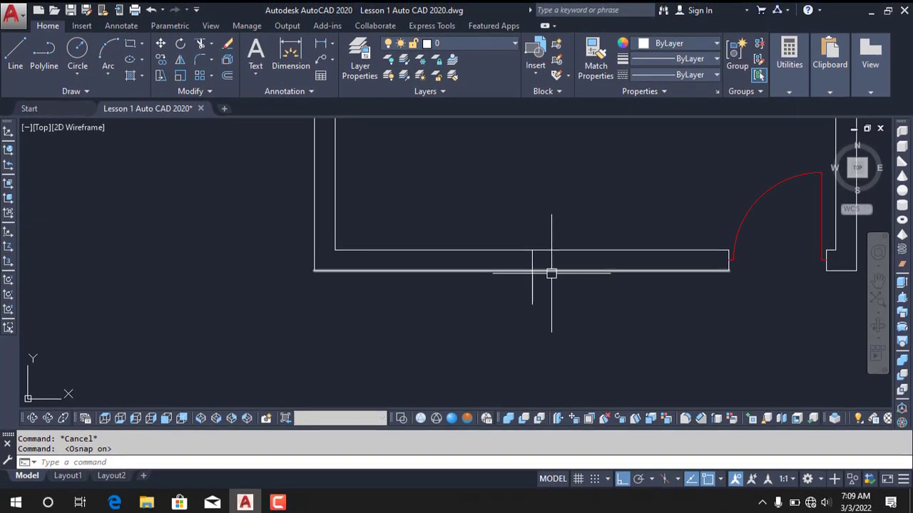
pyautogui.moveTo(546, 271); pyautogui.dragTo(493, 298, button='middle')
# Offset the centre guide line 3' to the right and 3' to the left.
pyautogui.press('Escape')
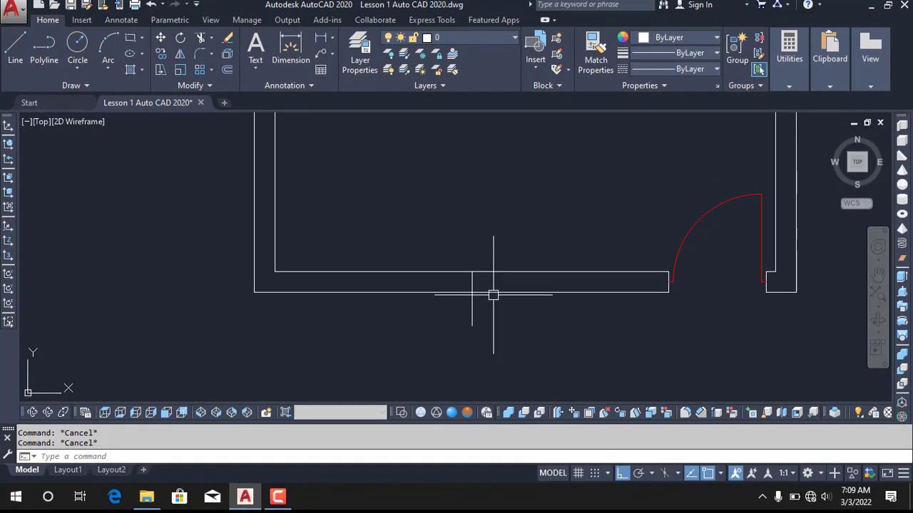
pyautogui.write('o')
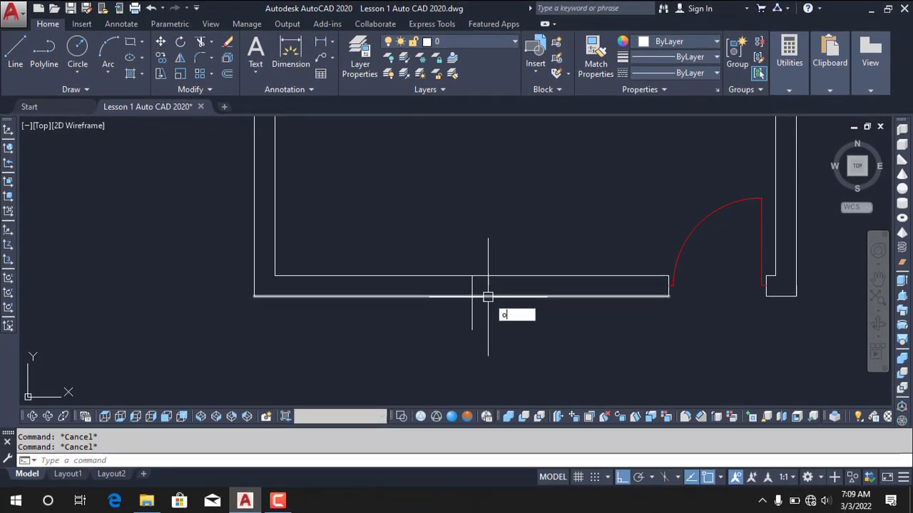
pyautogui.press('Return')
pyautogui.write('3')
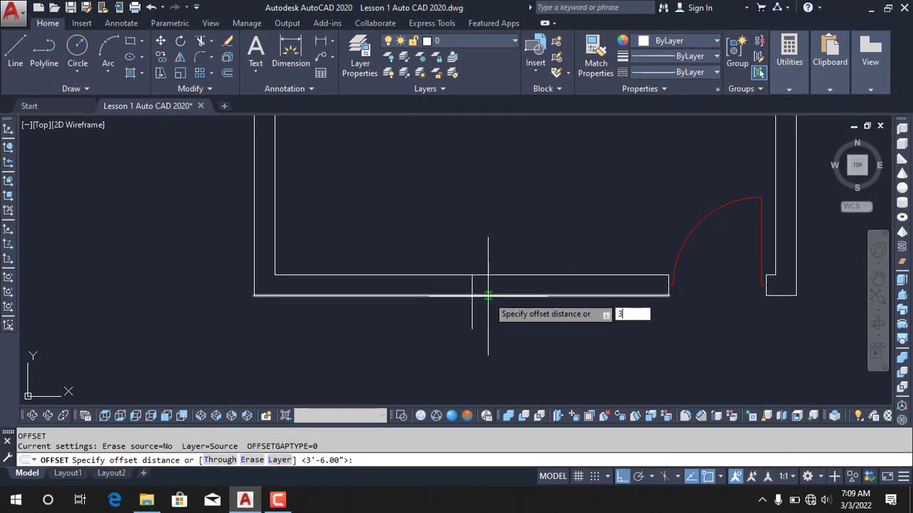
pyautogui.write("'")
pyautogui.press('Return')
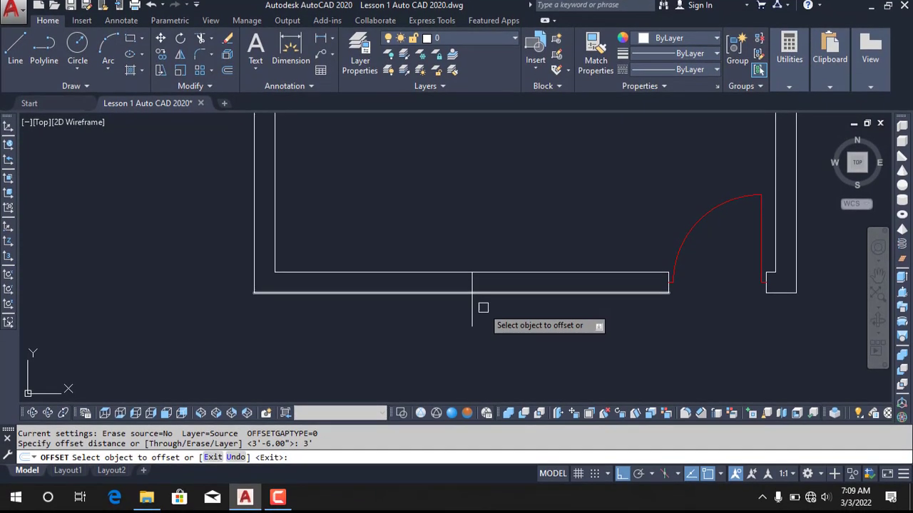
pyautogui.click(471, 319)
pyautogui.click(554, 315)
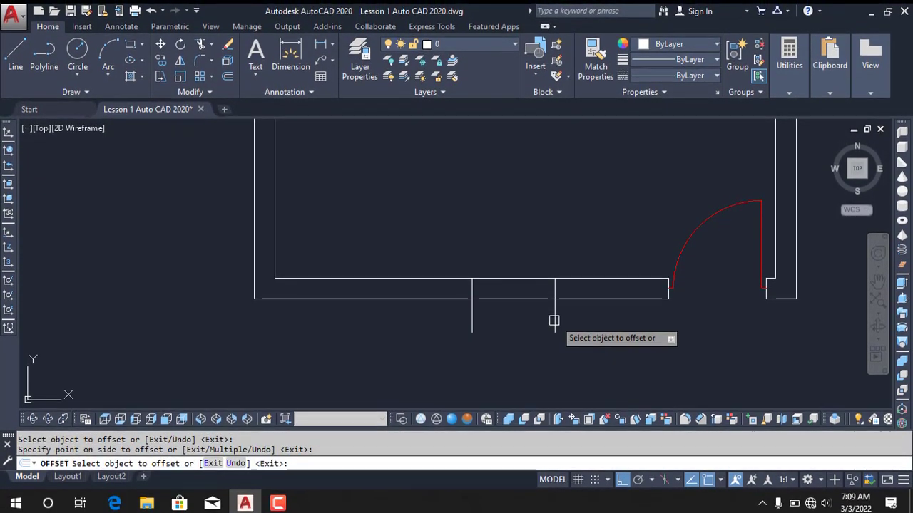
pyautogui.click(471, 316)
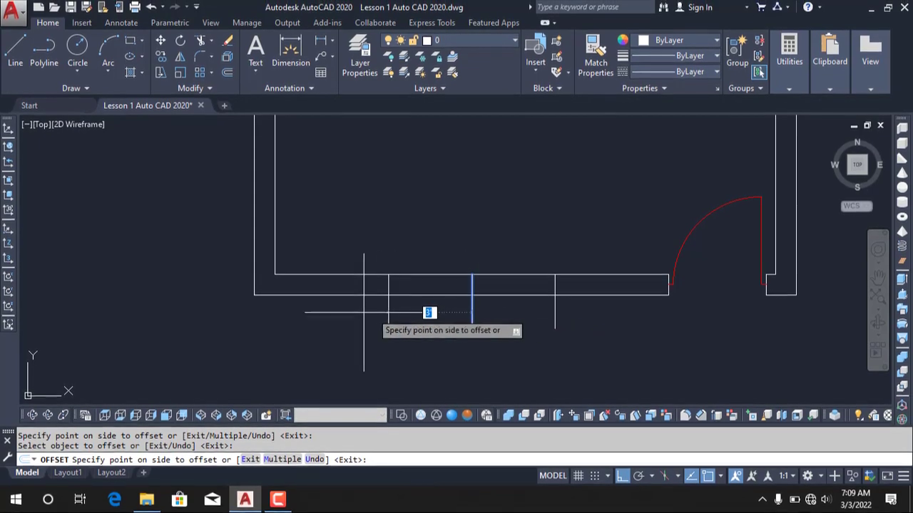
pyautogui.click(362, 313)
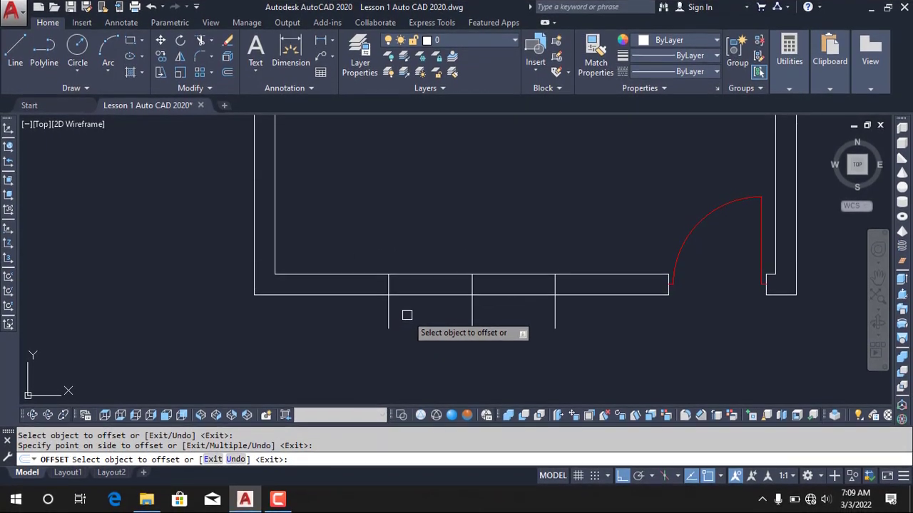
pyautogui.press('Escape')
# Erase the centre guide line.
pyautogui.click(472, 314)
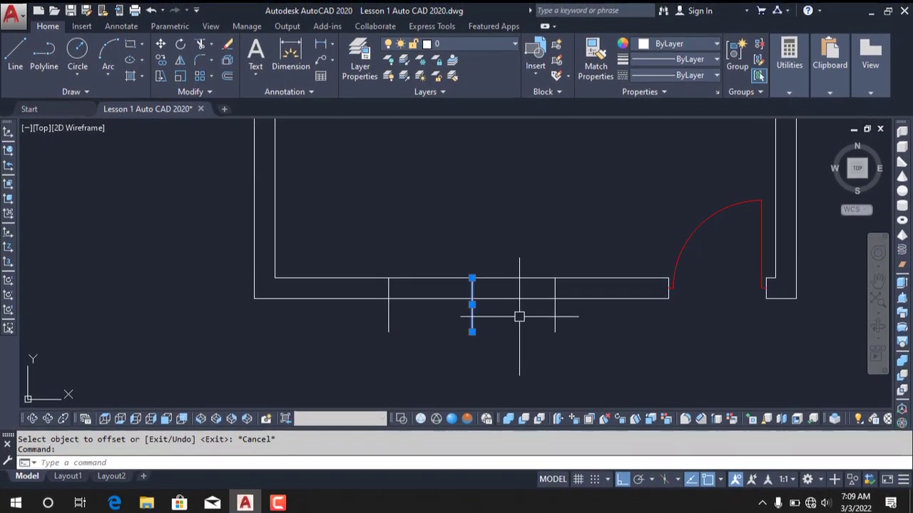
pyautogui.write('e')
pyautogui.press('Return')
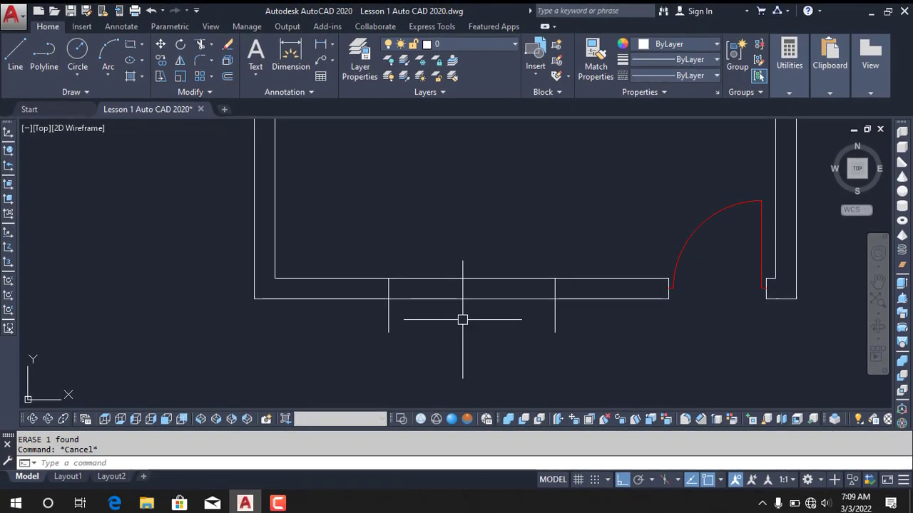
# Trim the wall between the guides and the guide stubs, then undo that trim.
pyautogui.press('Escape')
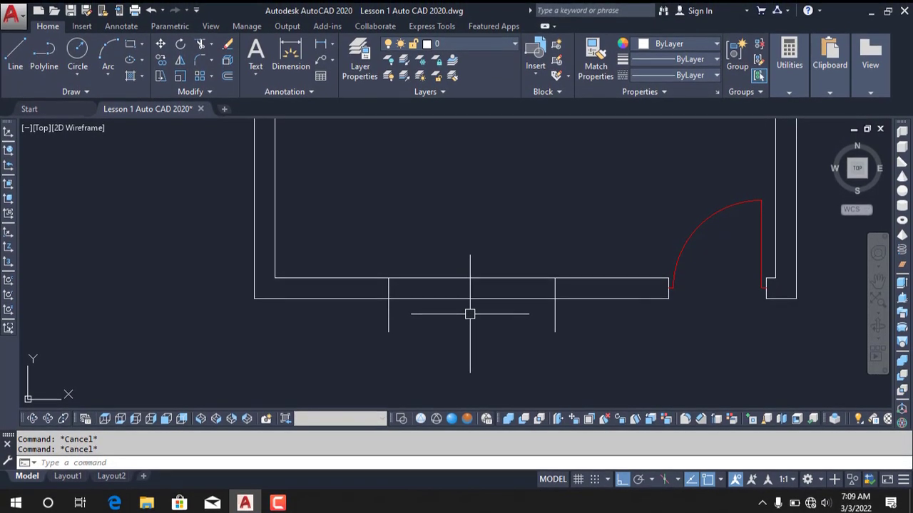
pyautogui.moveTo(471, 312); pyautogui.dragTo(493, 306, button='middle')
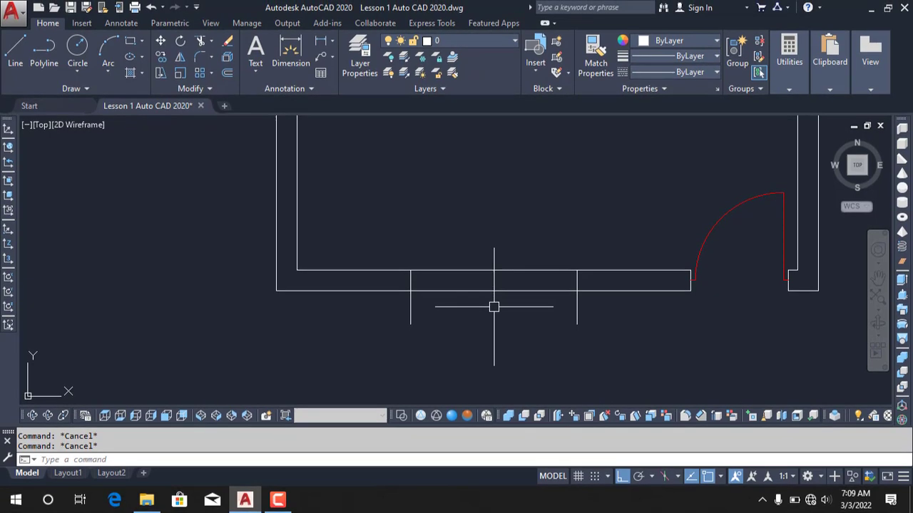
pyautogui.write('tr')
pyautogui.press('Return')
pyautogui.press('Return')
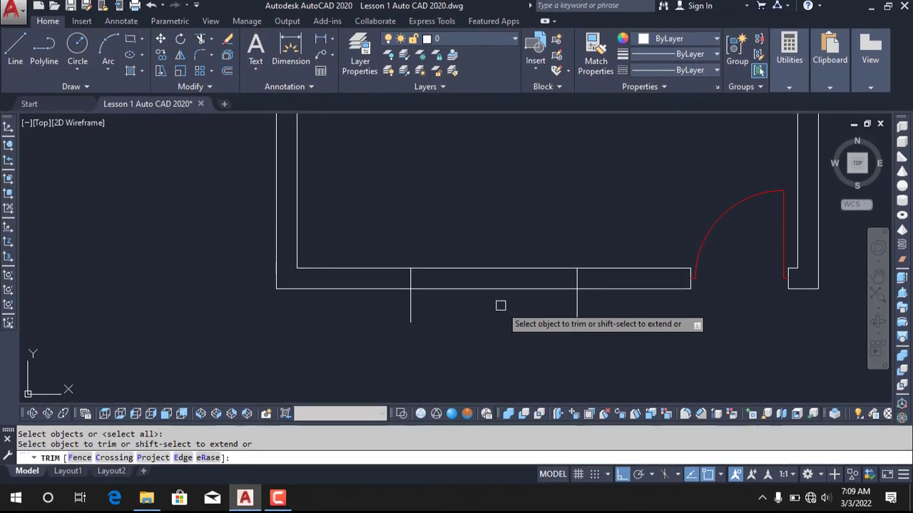
pyautogui.click(527, 314)
pyautogui.click(513, 253)
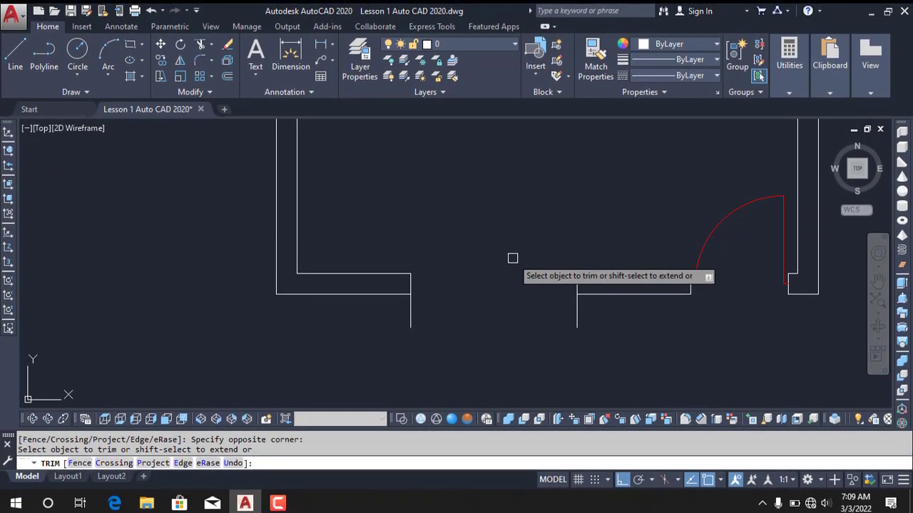
pyautogui.click(601, 309)
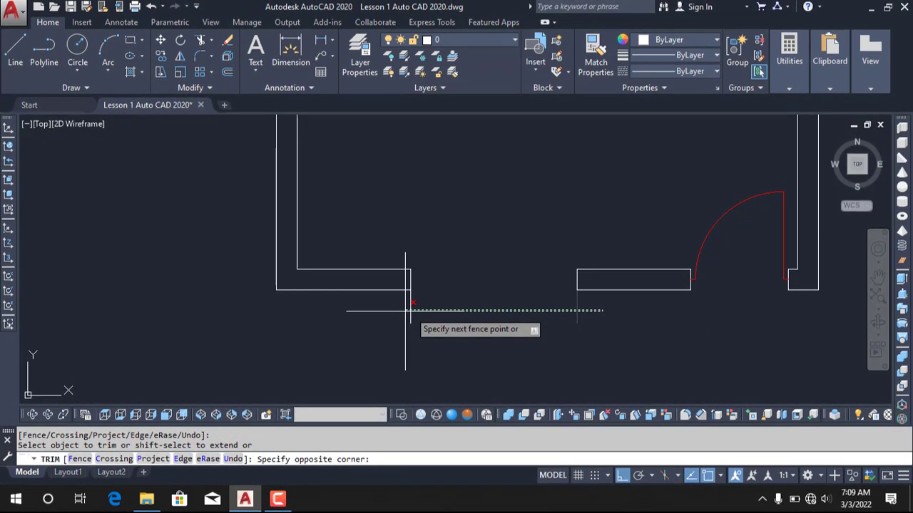
pyautogui.click(403, 312)
pyautogui.press('Escape')
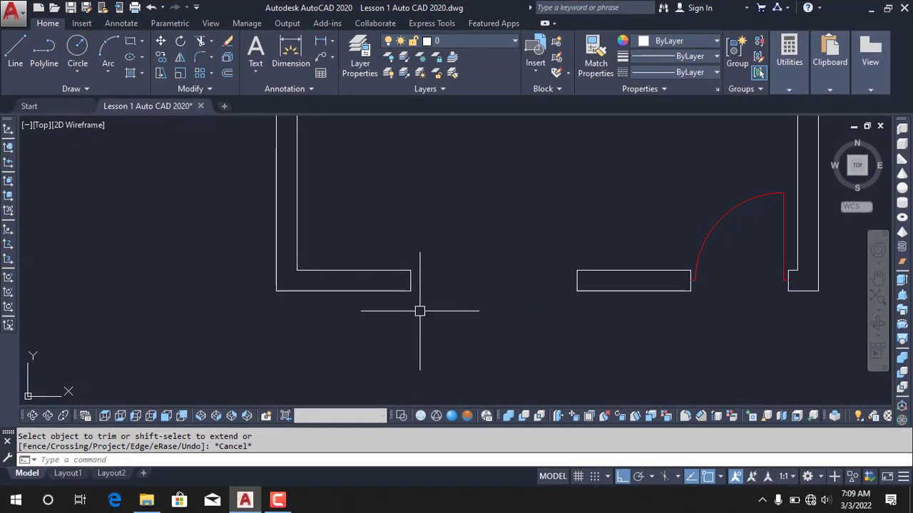
pyautogui.hotkey('ctrl', 'z')
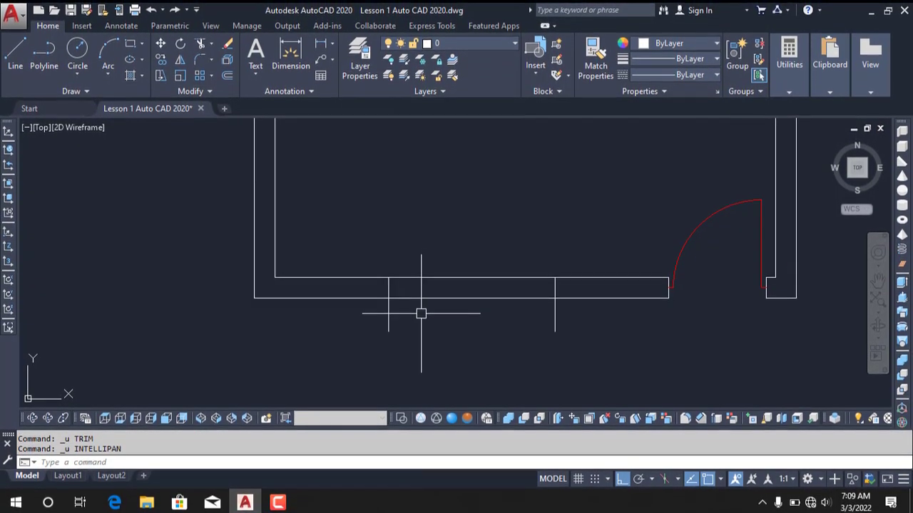
pyautogui.press('Escape')
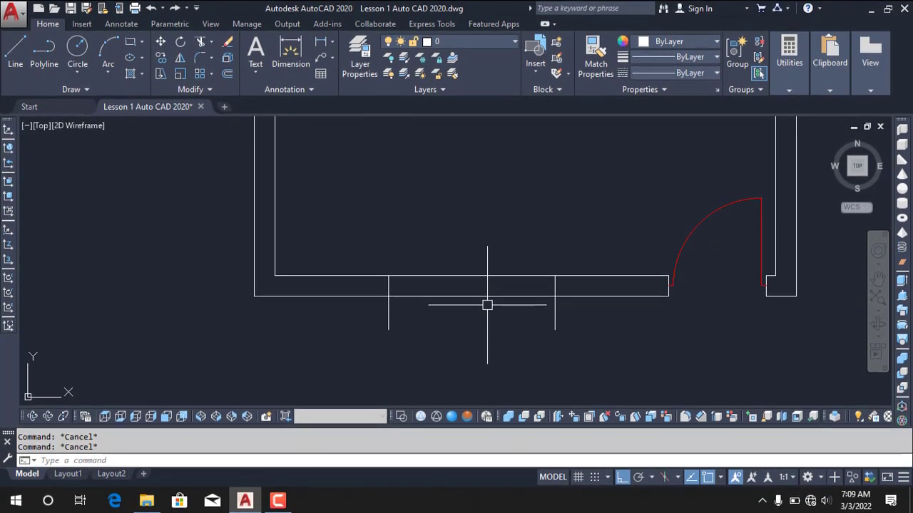
pyautogui.write('tr')
# Fence-trim across the wall and guide lines to cut the window opening.
pyautogui.press('Return')
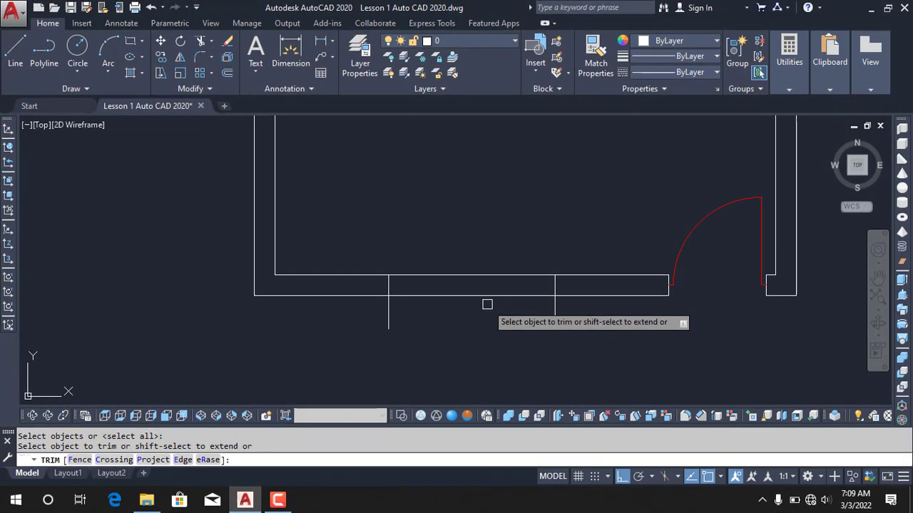
pyautogui.write('f')
pyautogui.press('Return')
pyautogui.click(509, 302)
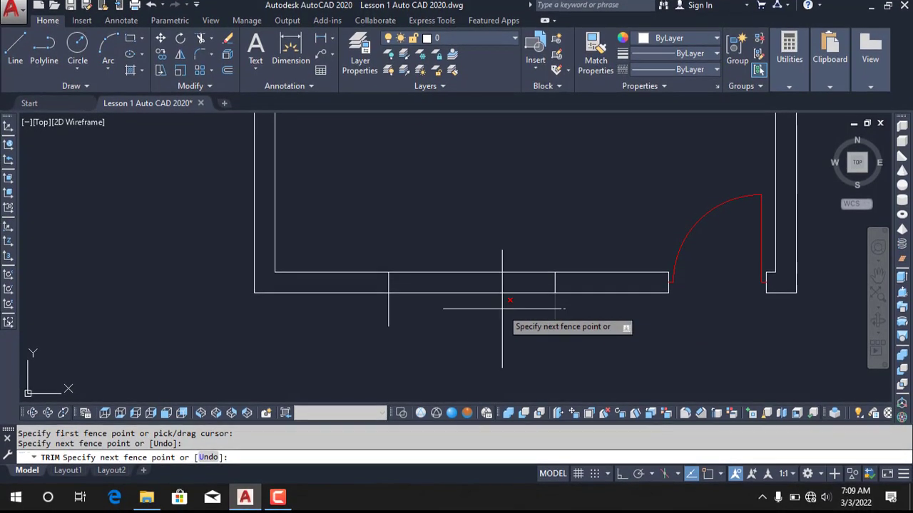
pyautogui.click(494, 252)
pyautogui.click(466, 315)
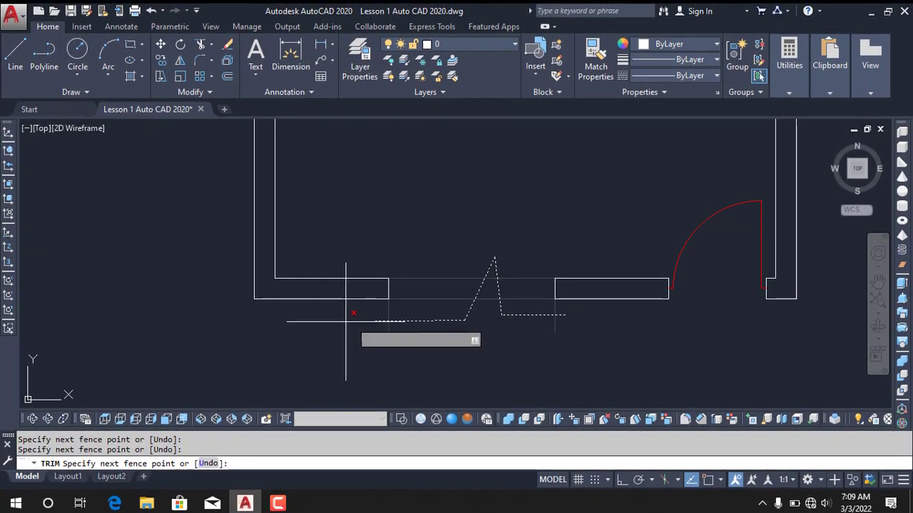
pyautogui.press('Return')
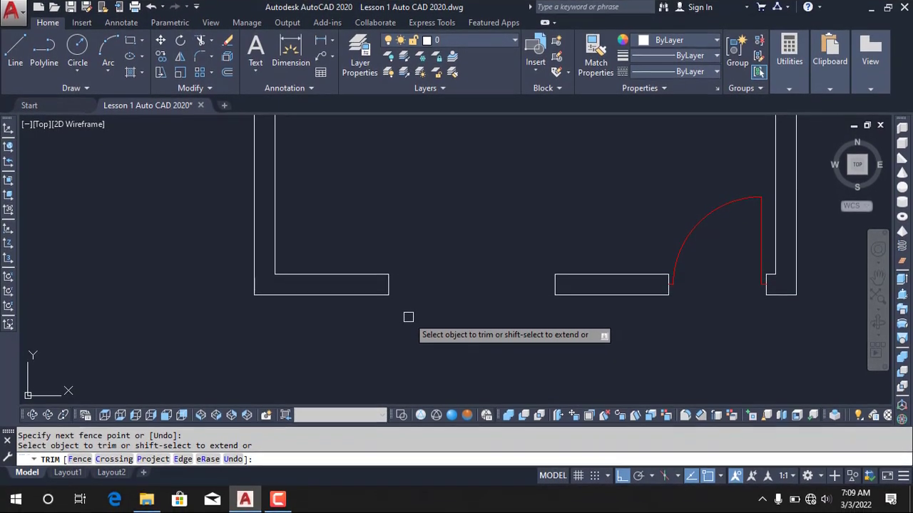
pyautogui.press('Escape')
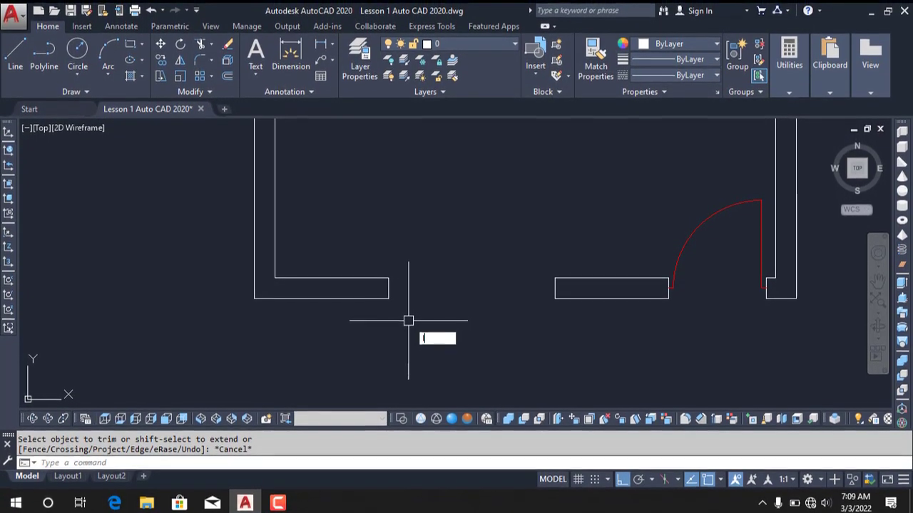
pyautogui.write('L')
pyautogui.press('Return')
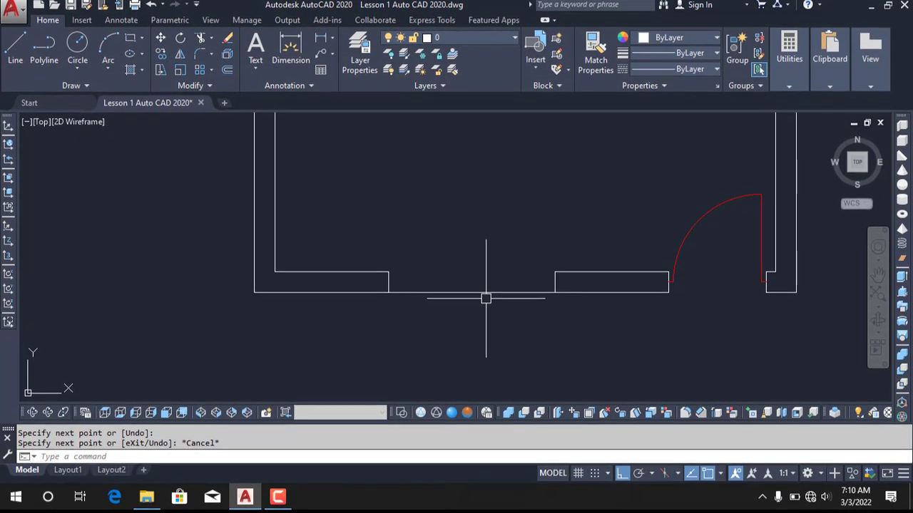
# Offset the opening's edge line across the gap at the current distance to add window lines.
pyautogui.write('o')
pyautogui.press('Return')
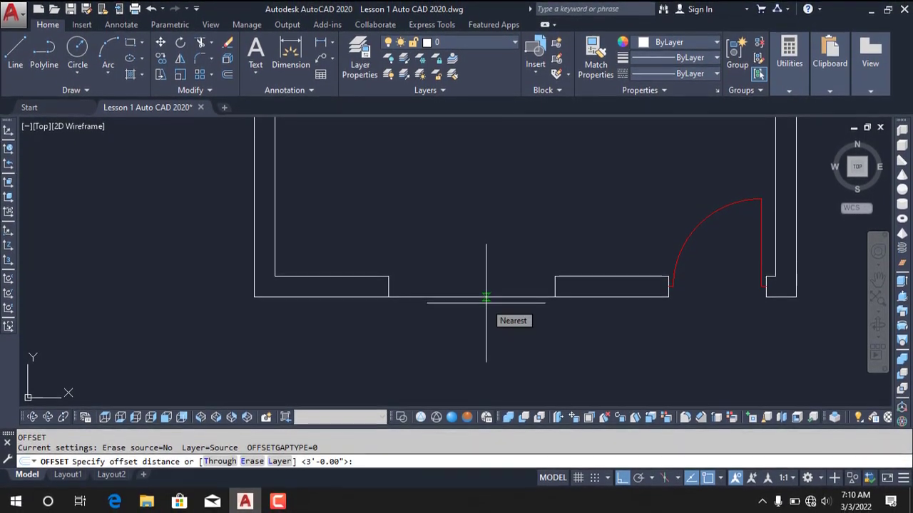
pyautogui.write('3')
pyautogui.press('Return')
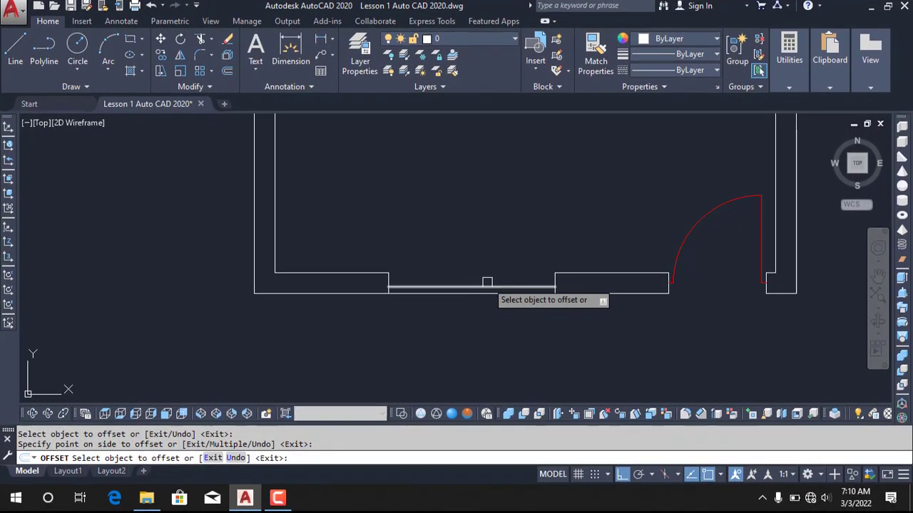
pyautogui.click(487, 286)
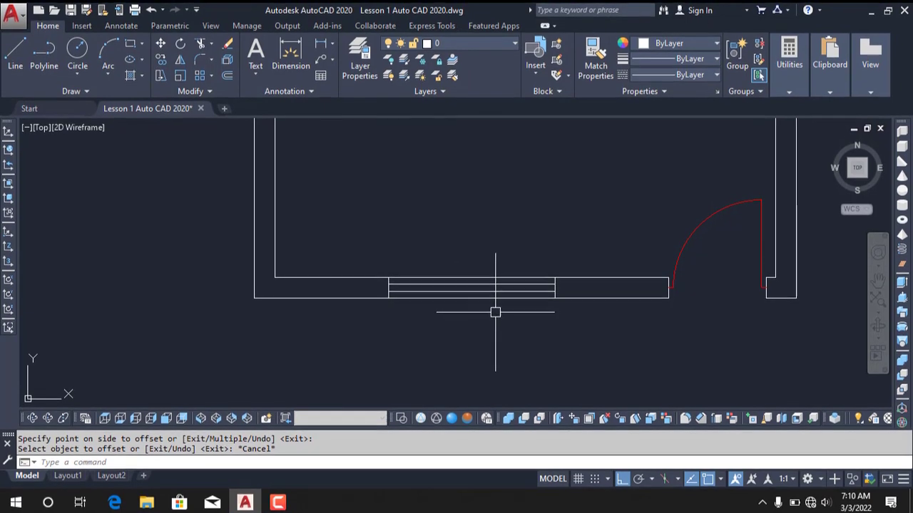
pyautogui.scroll(2, 452, 311)
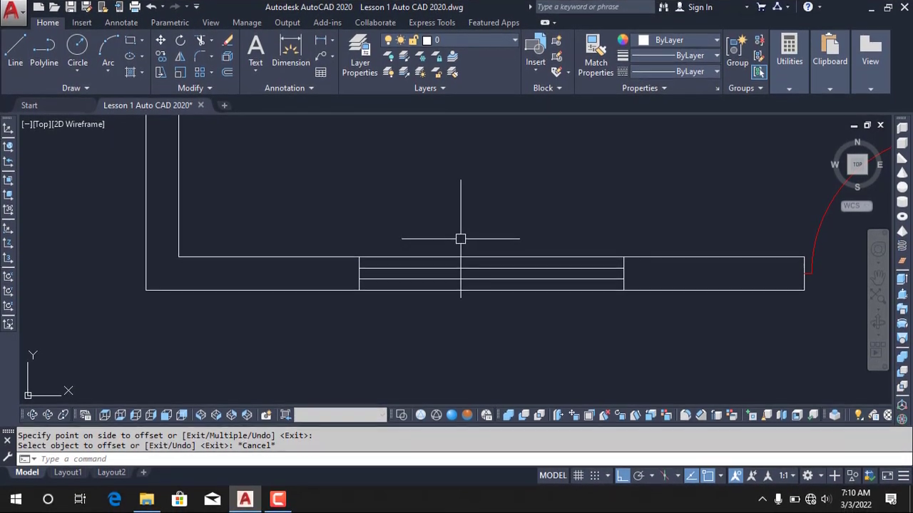
# Crossing-select the four window lines and set their colour to Green.
pyautogui.click(512, 310)
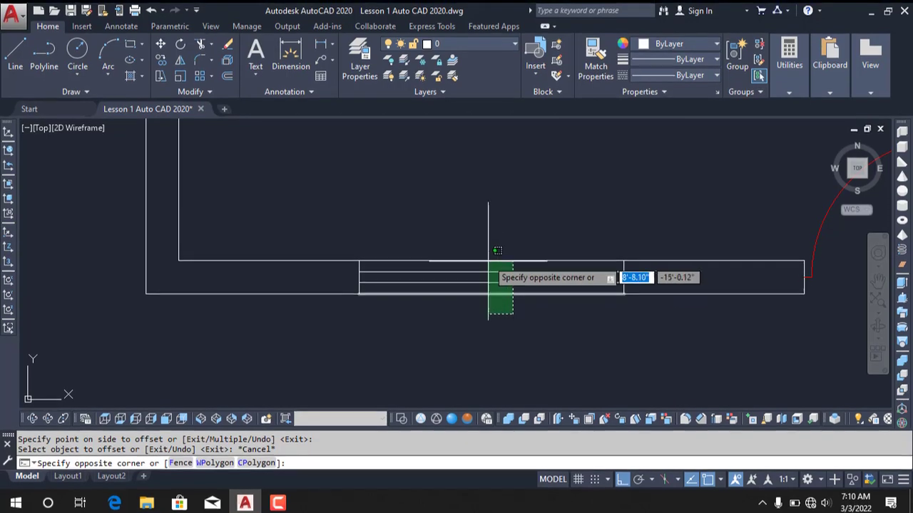
pyautogui.click(476, 246)
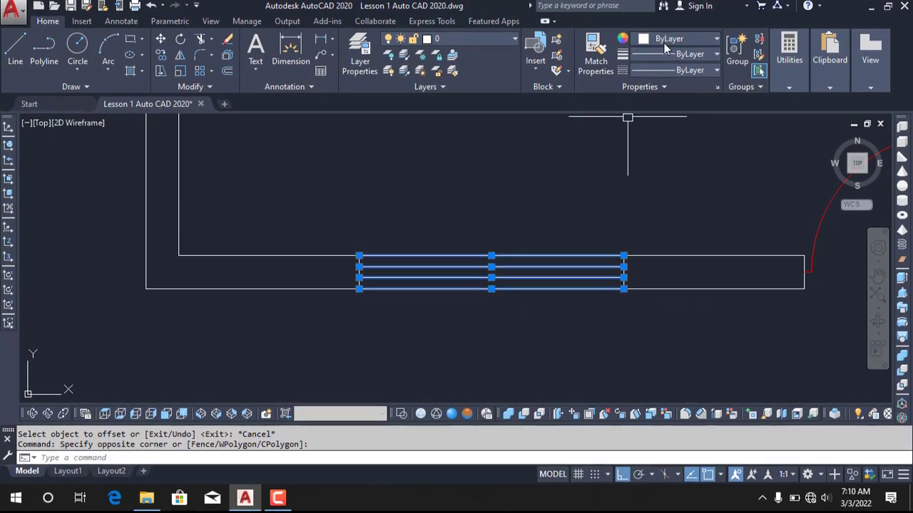
pyautogui.click(664, 41)
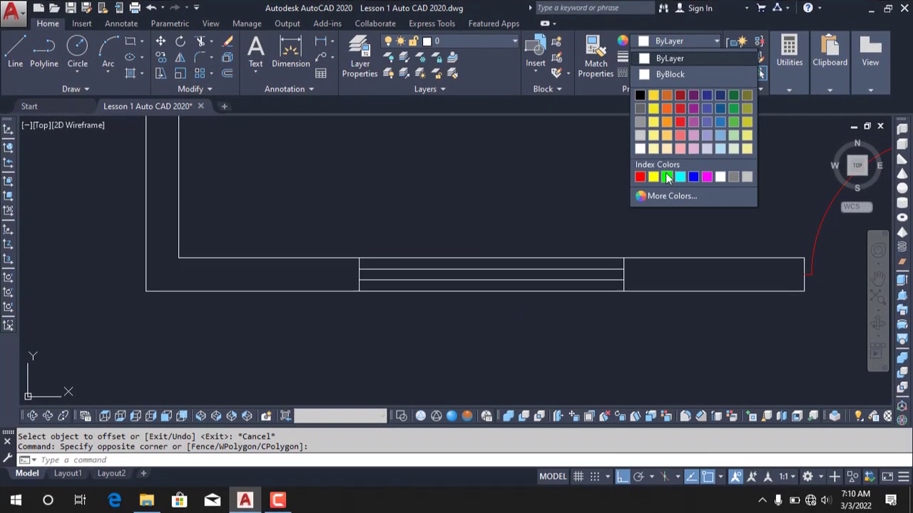
pyautogui.click(667, 177)
pyautogui.press('Escape')
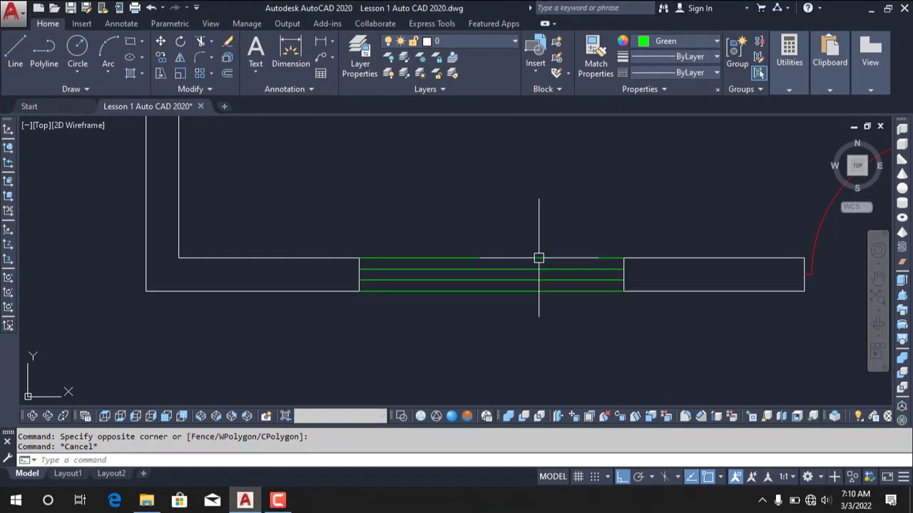
pyautogui.scroll(-1, 466, 283)
pyautogui.scroll(-1, 465, 283)
pyautogui.scroll(-4, 451, 275)
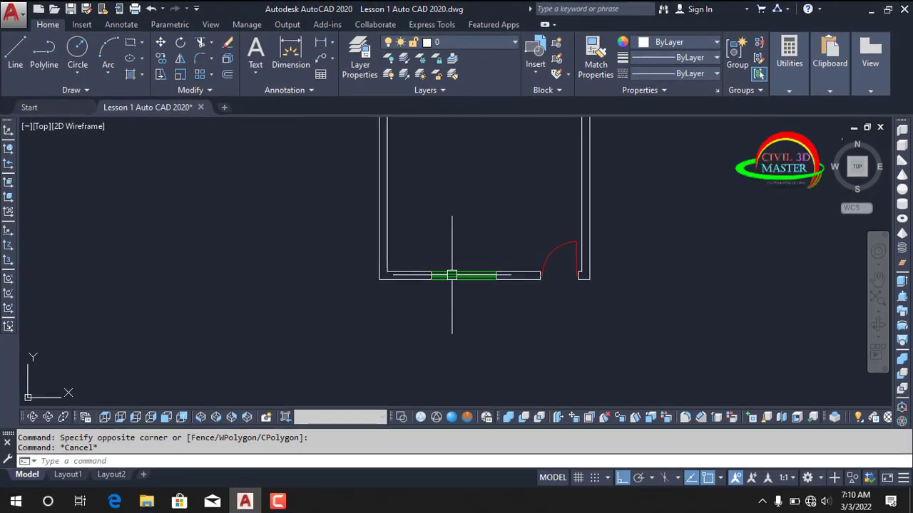
# Zoom to the drawing extents and save Lesson 1 Auto CAD 2020.dwg.
pyautogui.moveTo(473, 266); pyautogui.dragTo(473, 309, button='middle')
pyautogui.press('Escape')
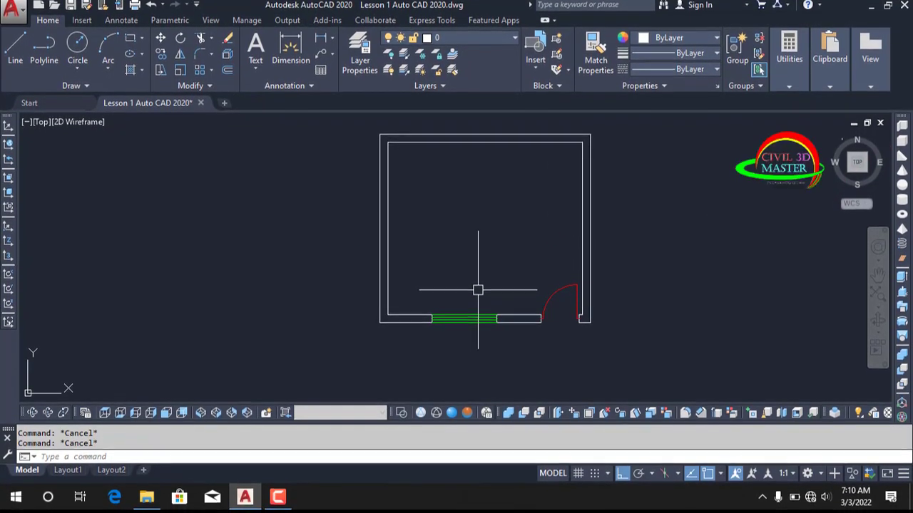
pyautogui.write('z')
pyautogui.press('Return')
pyautogui.write('e')
pyautogui.press('Return')
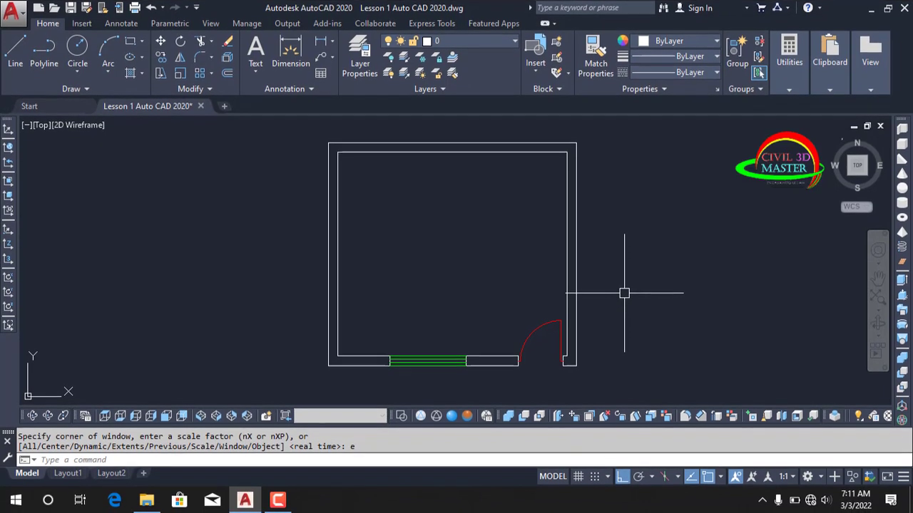
pyautogui.hotkey('ctrl', 's')
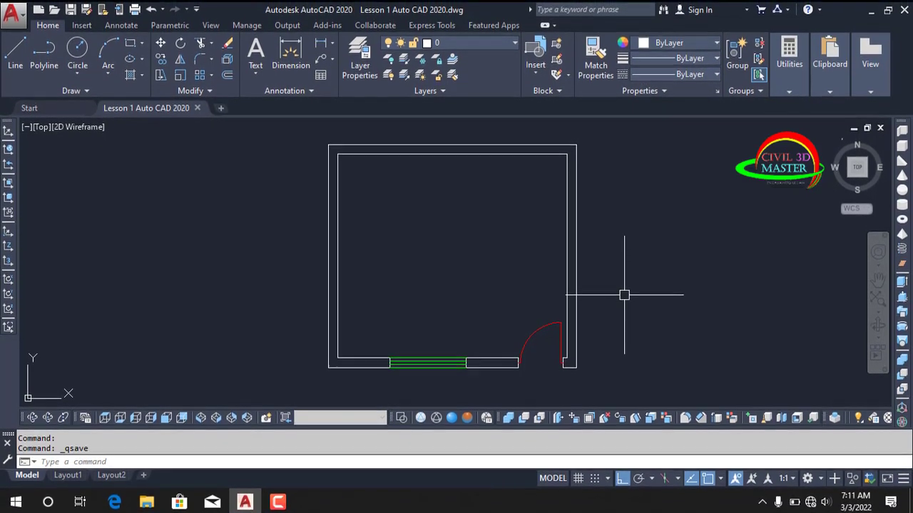